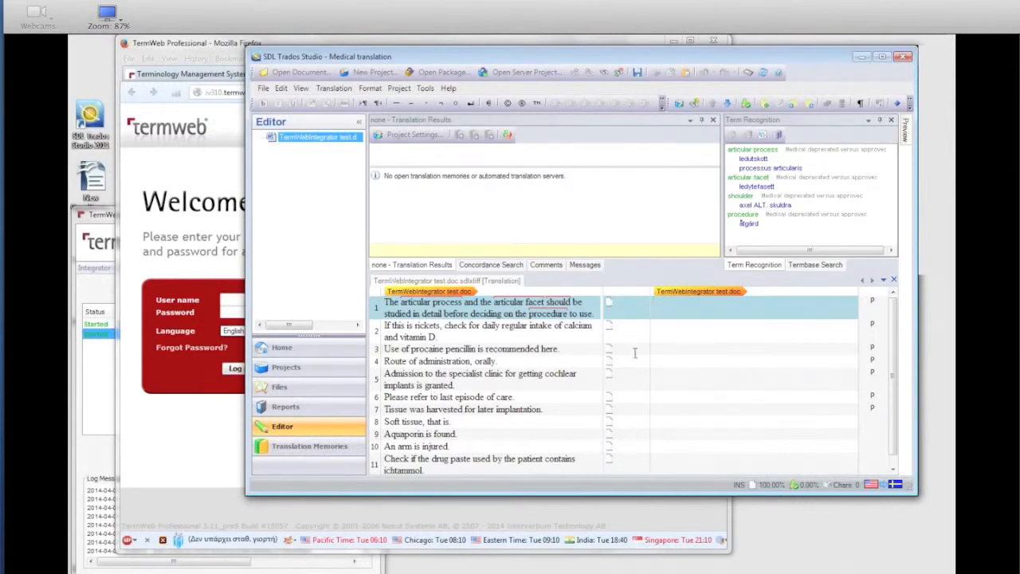
Step: Select the word "granted" in segment 5 and start adding it as a new termbase term
click(727, 103)
click(728, 103)
click(727, 103)
click(727, 104)
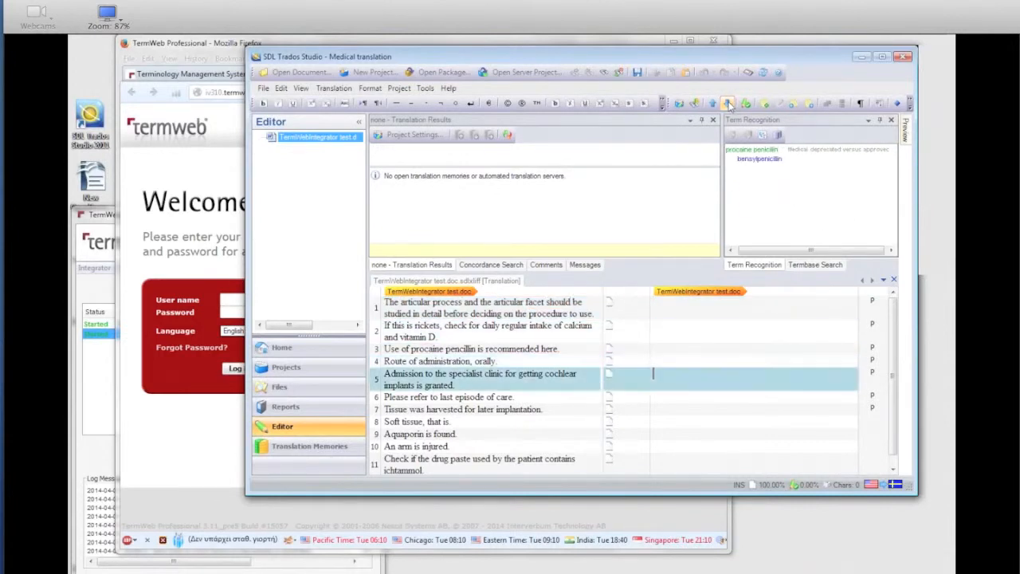
double_click(438, 387)
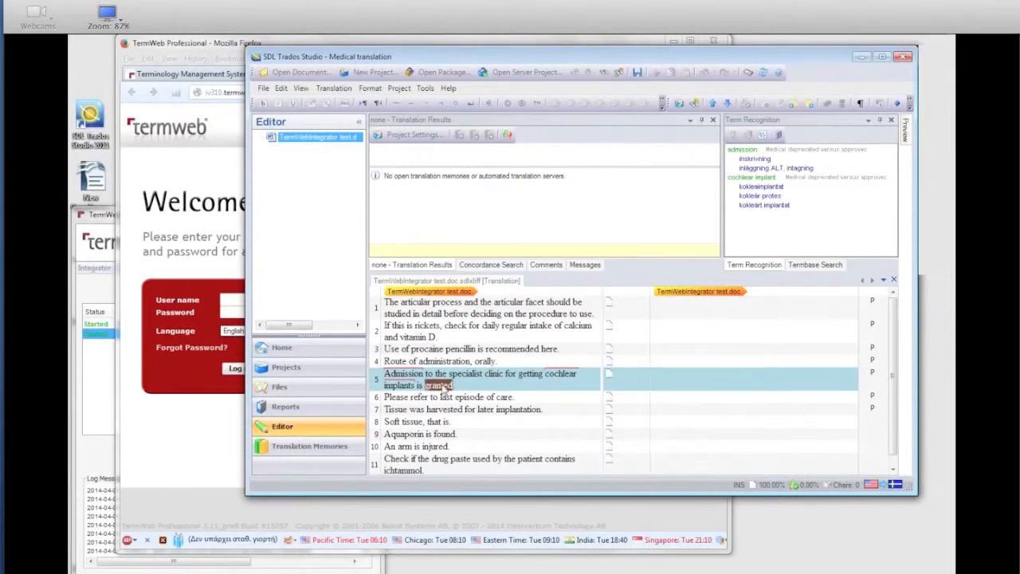
right_click(443, 391)
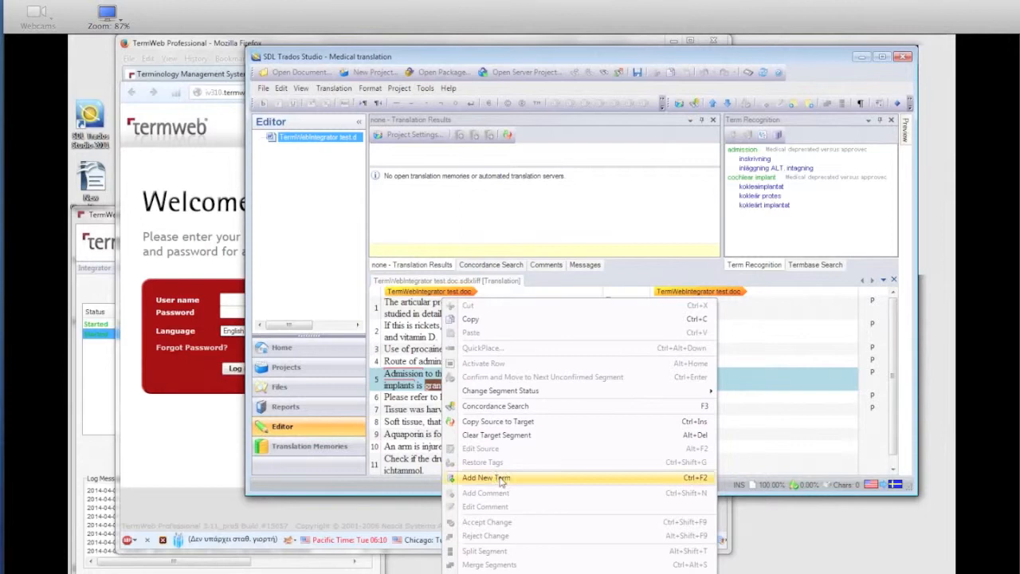
click(501, 478)
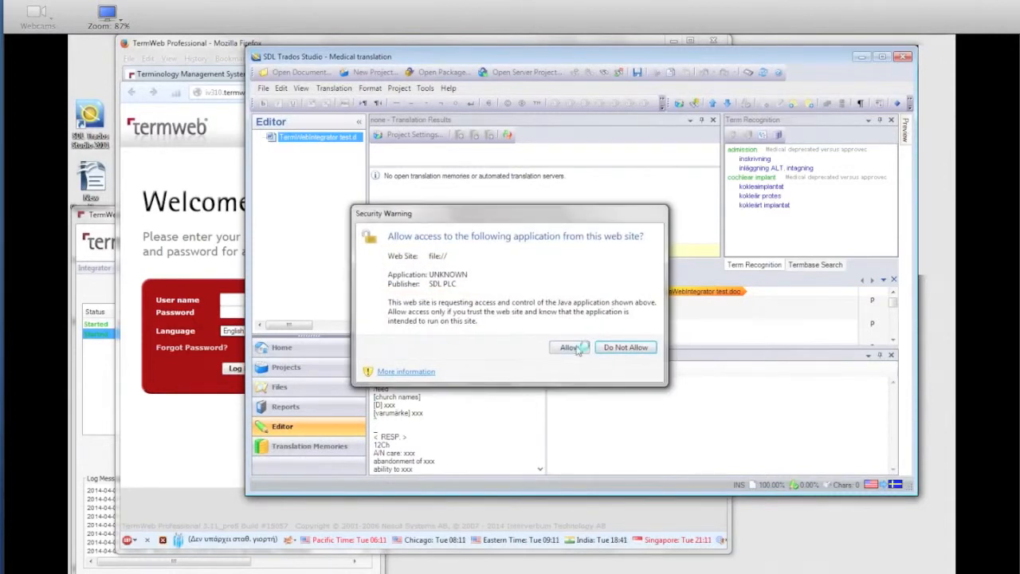
Step: Allow the SDL PLC Java application, continue running the page scripts, and save the termbase entry for "granted"
click(571, 349)
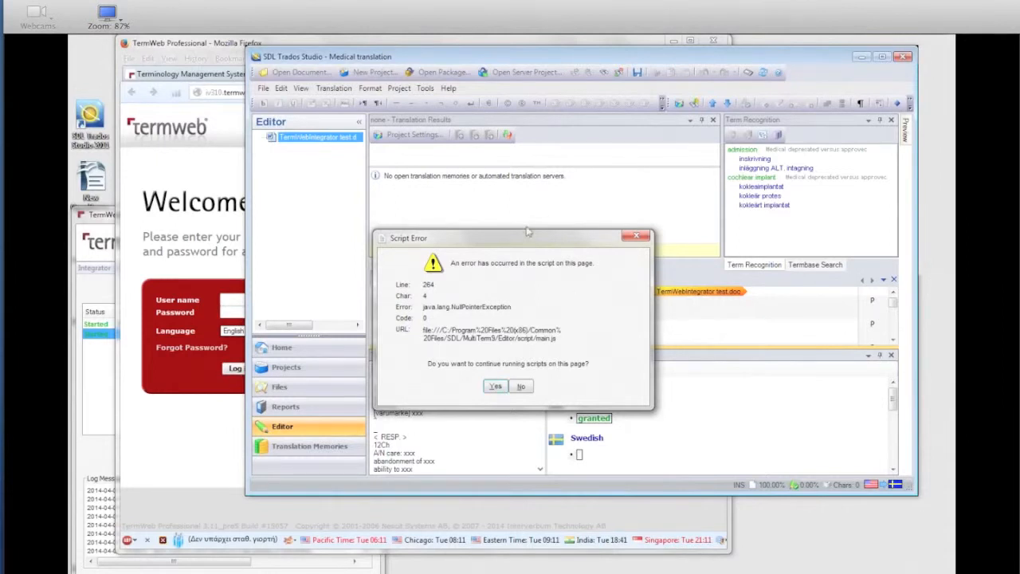
click(497, 386)
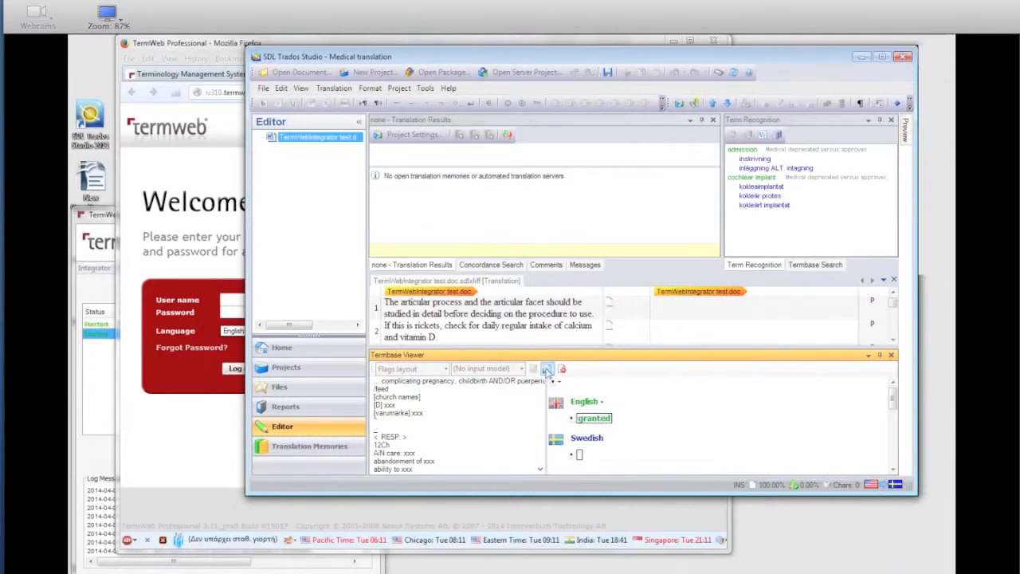
click(546, 369)
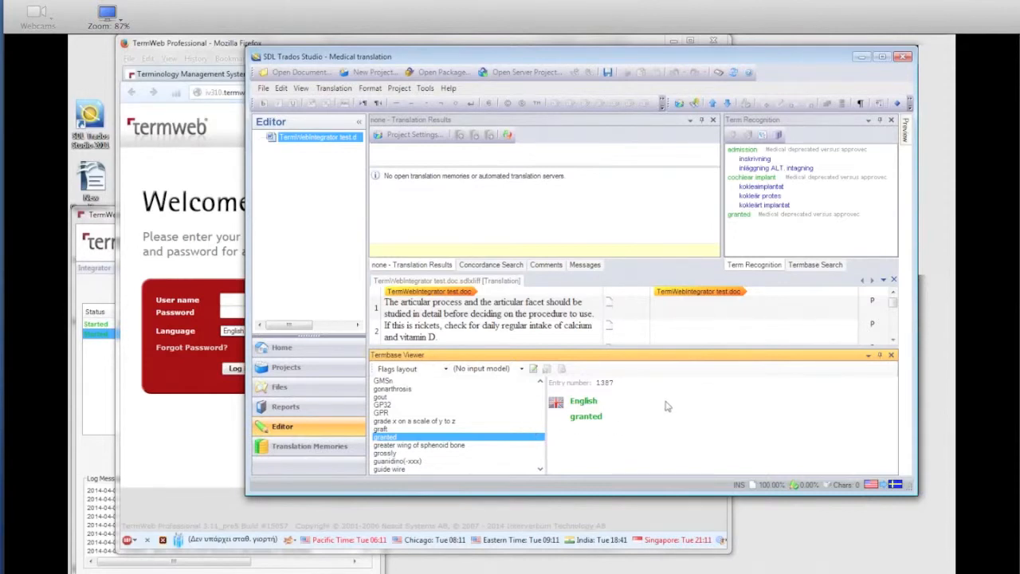
Step: Switch to TermWebIntegrator and check the newest log messages for the synchronization of the new term
click(100, 220)
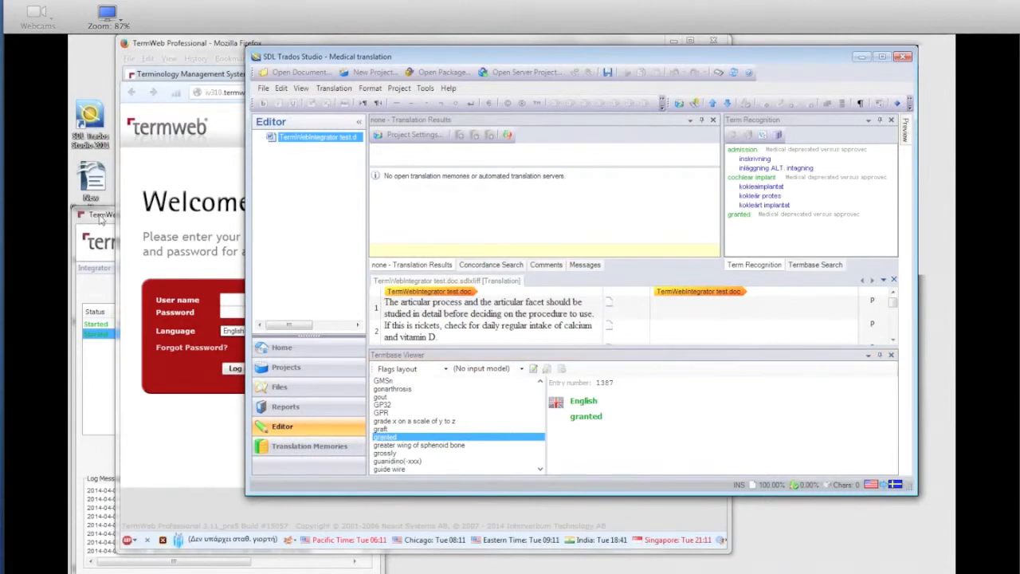
drag(366, 521, 366, 545)
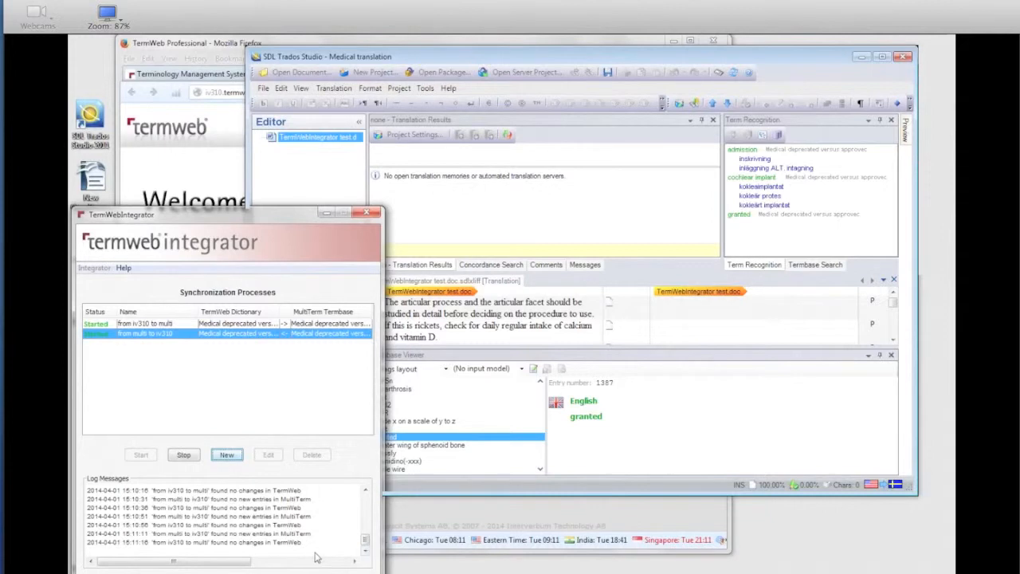
click(364, 550)
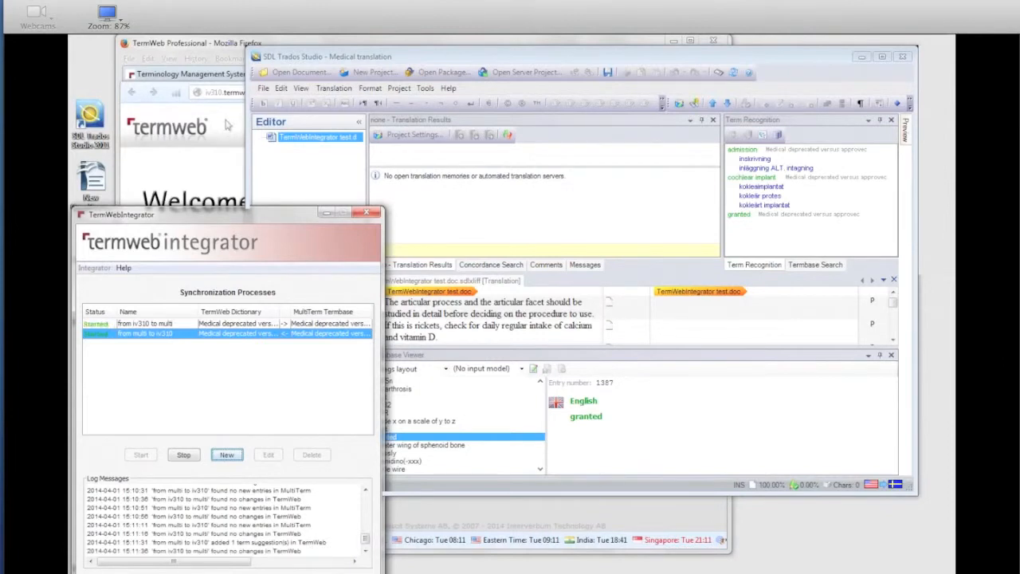
Step: Switch to TermWeb in Firefox and log in with the user name and account password
click(229, 51)
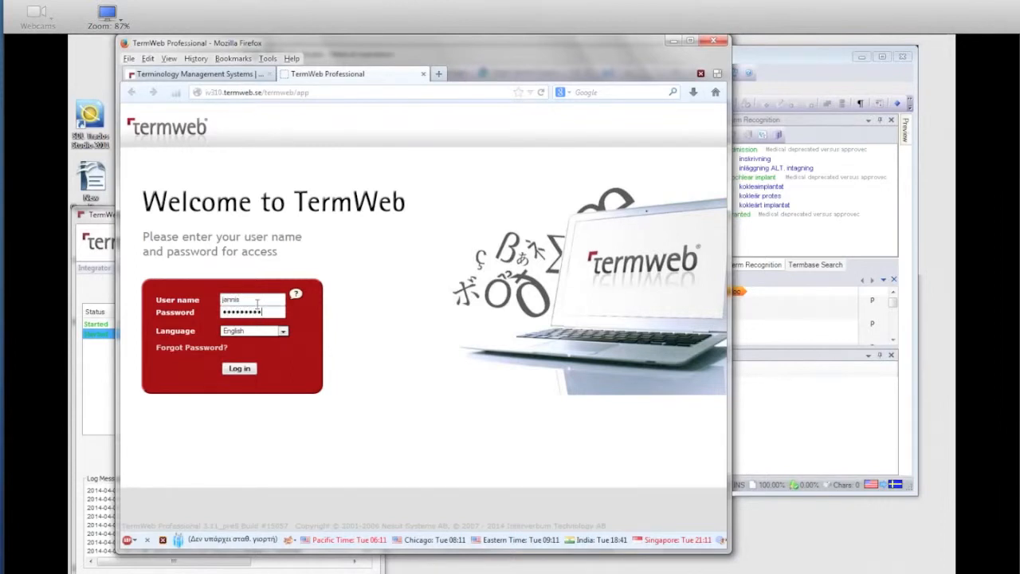
key(Return)
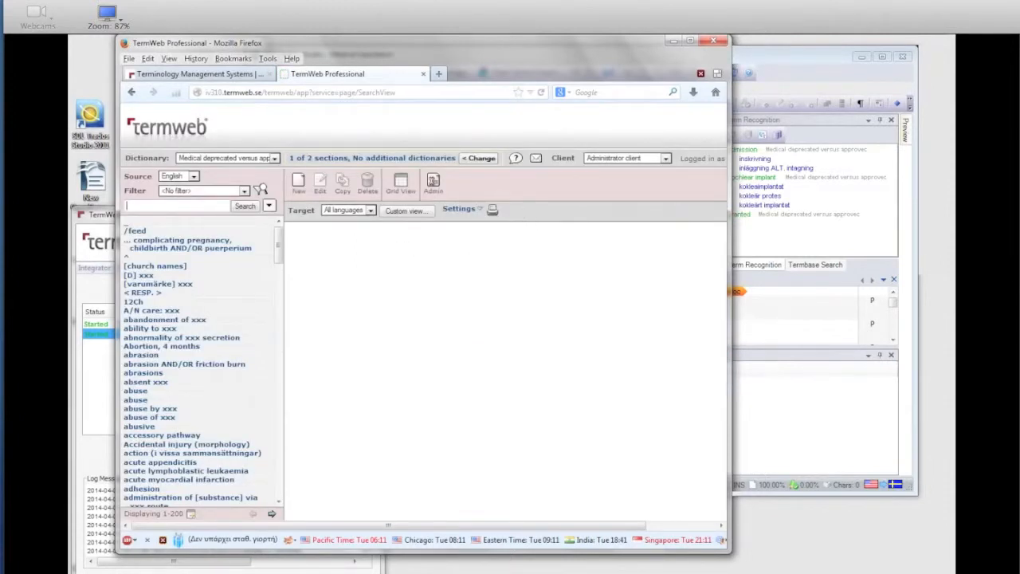
Step: Limit the dictionary search to the Suggestions section and open the concept "granted"
click(415, 160)
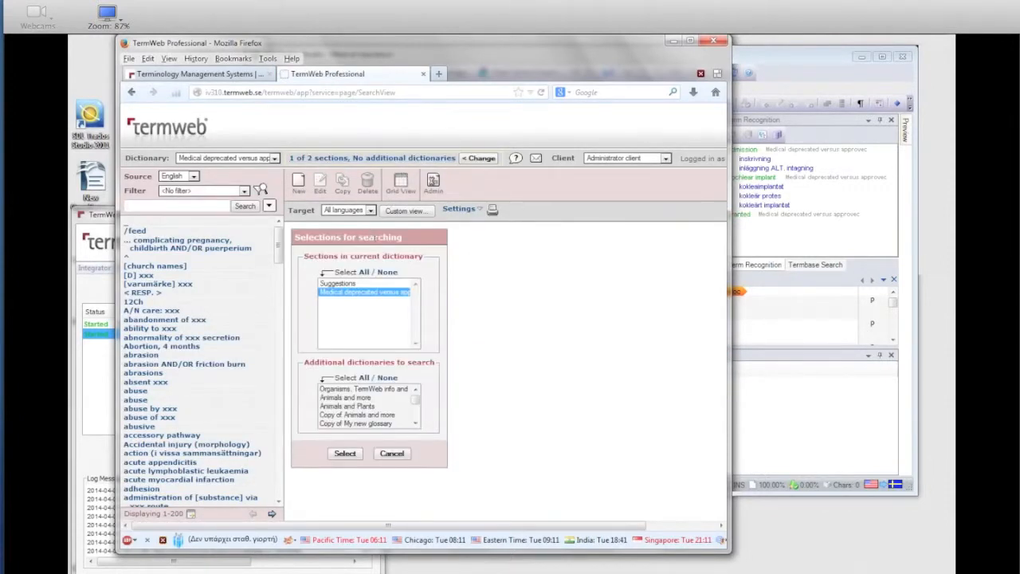
click(340, 283)
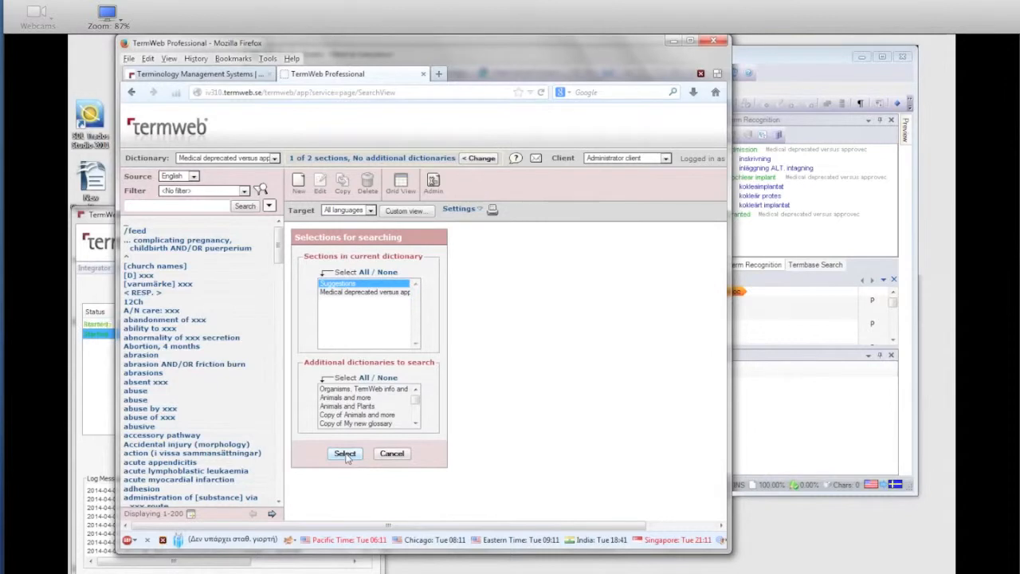
click(345, 454)
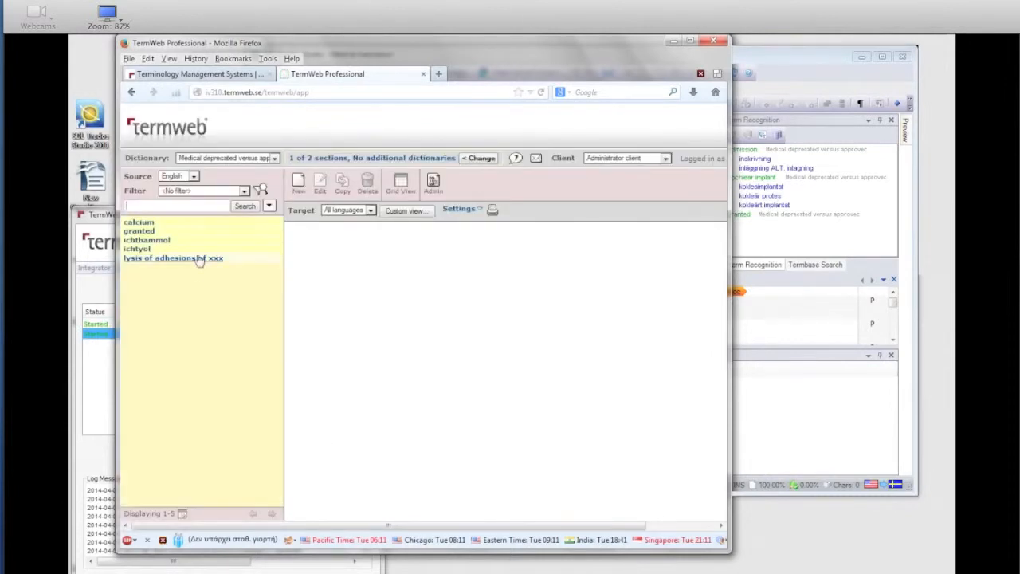
click(145, 232)
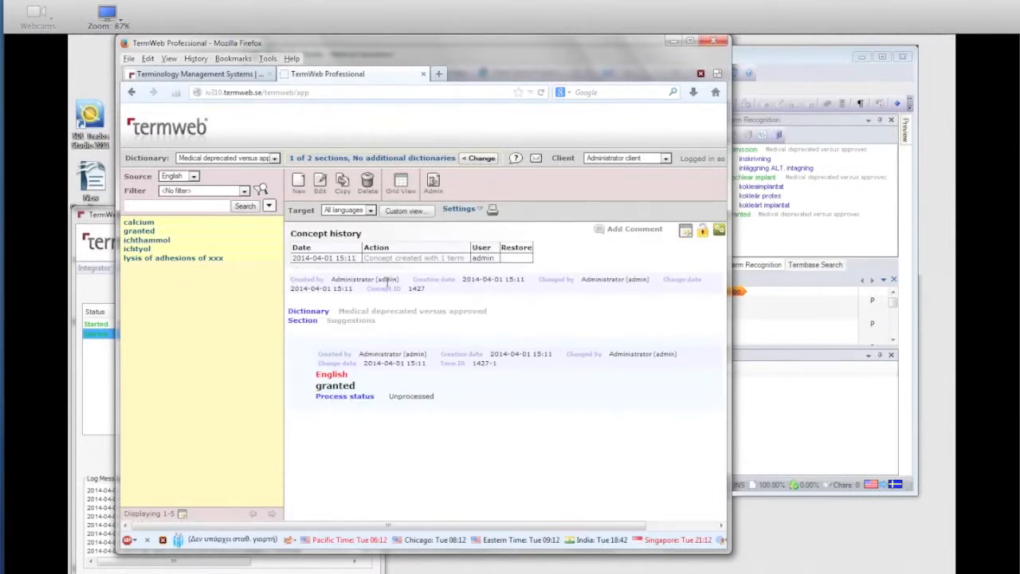
click(425, 260)
click(425, 260)
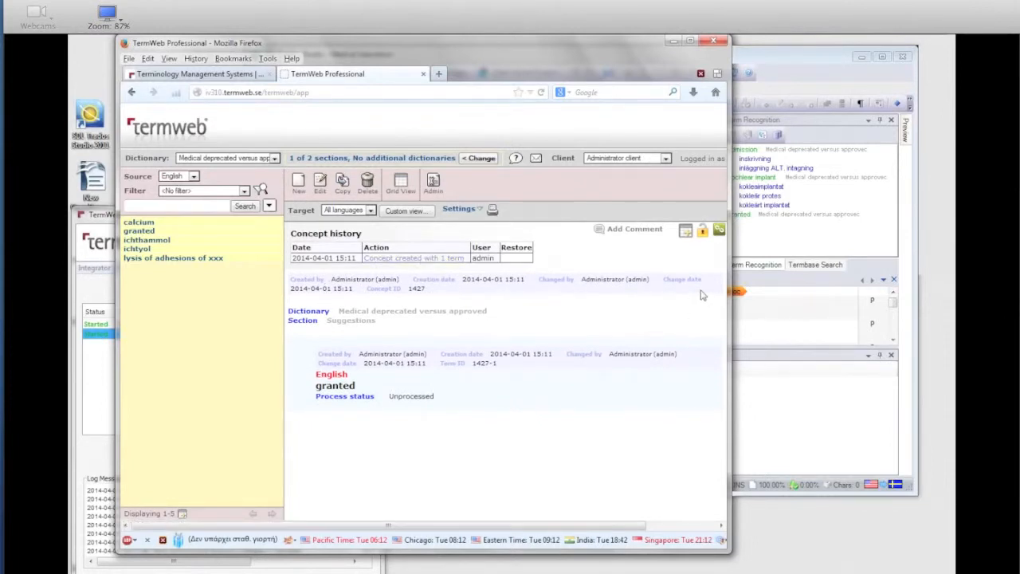
Step: Open the concept "granted" in Grid View, set its process status to Finalized, save the change and close the grid
click(686, 234)
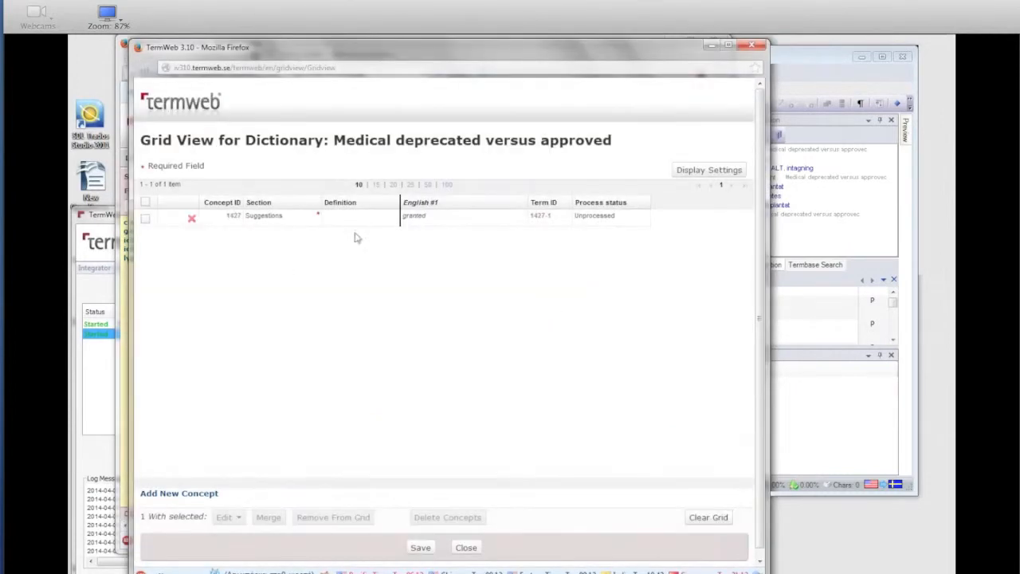
click(590, 219)
click(607, 219)
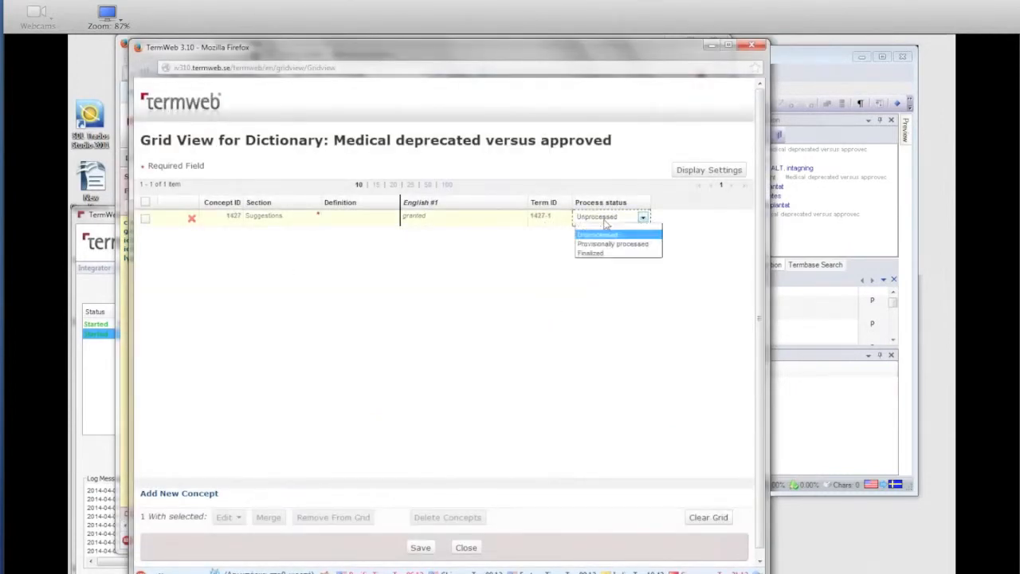
click(607, 252)
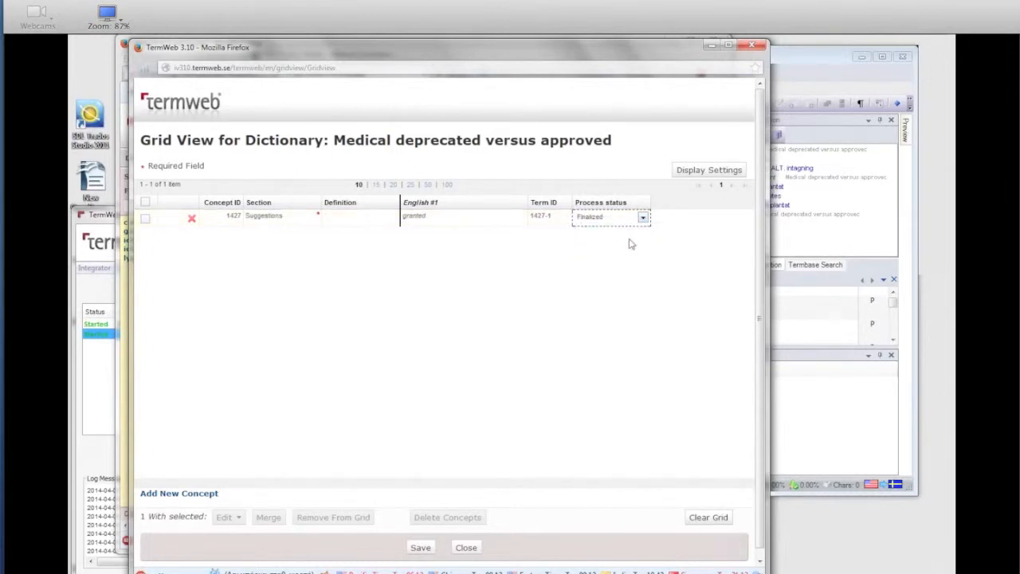
click(632, 244)
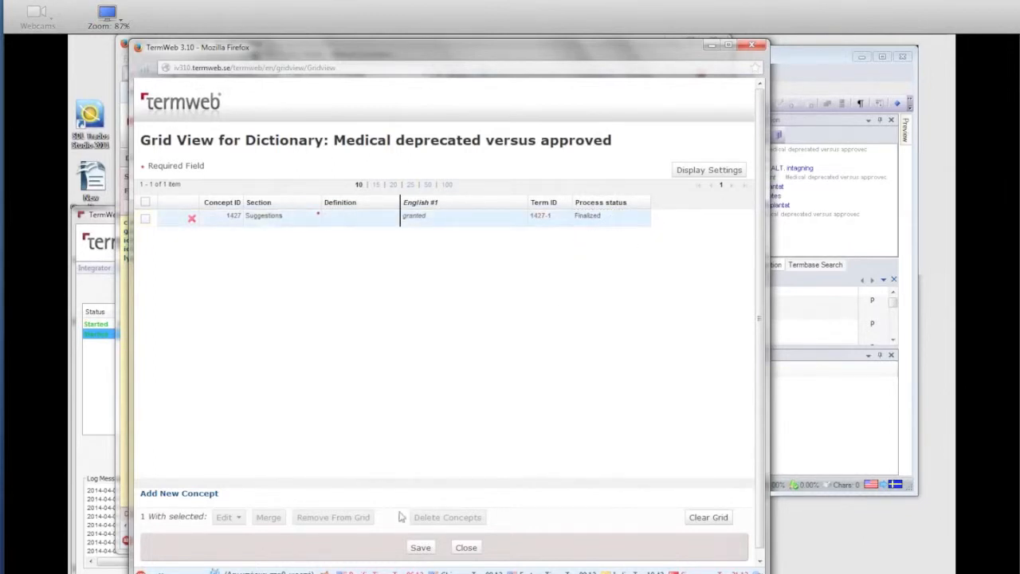
click(422, 548)
click(444, 338)
click(466, 548)
Step: Limit the search to the "Medical deprecated versus approved" section, search for "granted" and open that concept
click(347, 160)
click(356, 293)
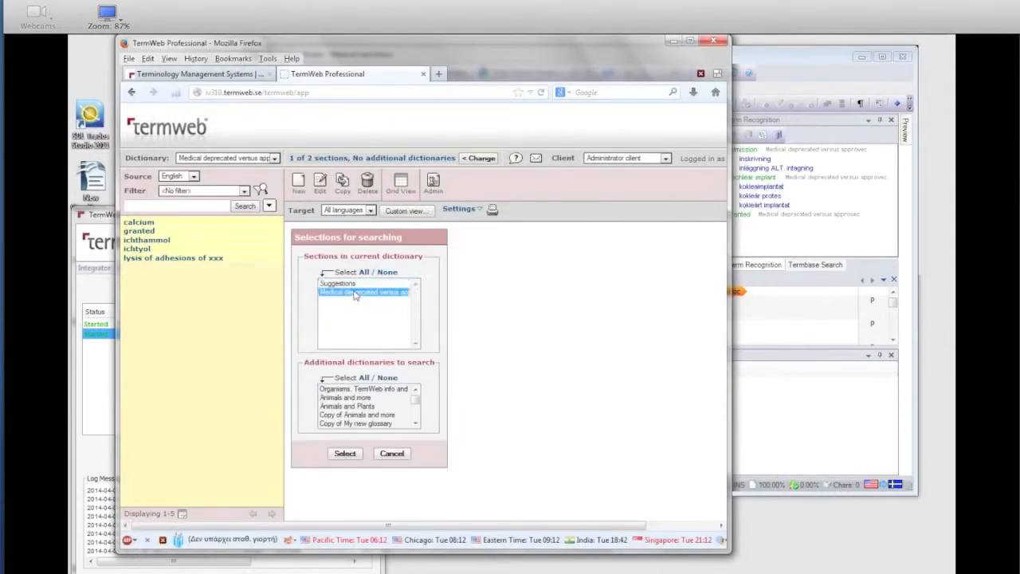
click(349, 454)
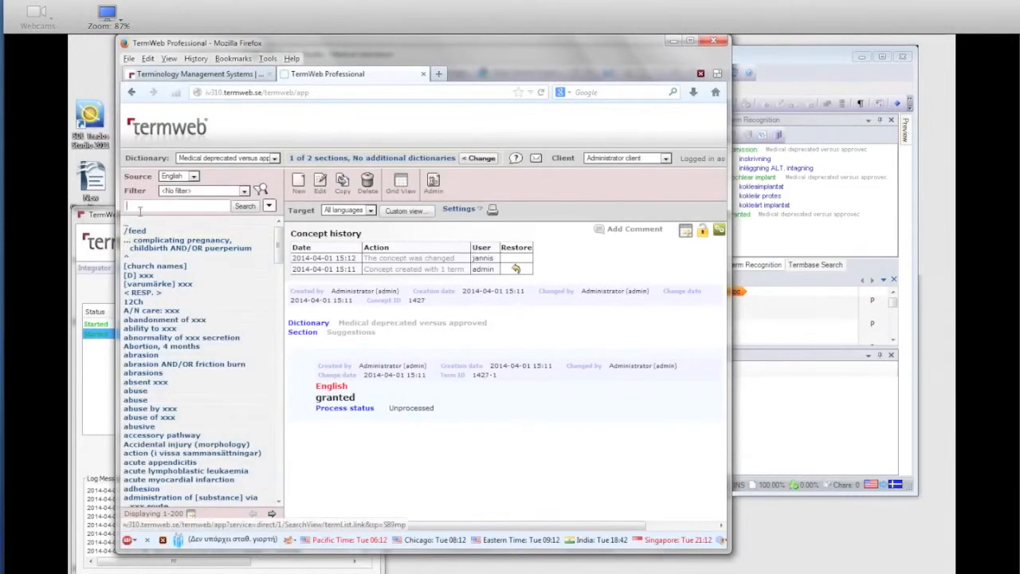
text(granted)
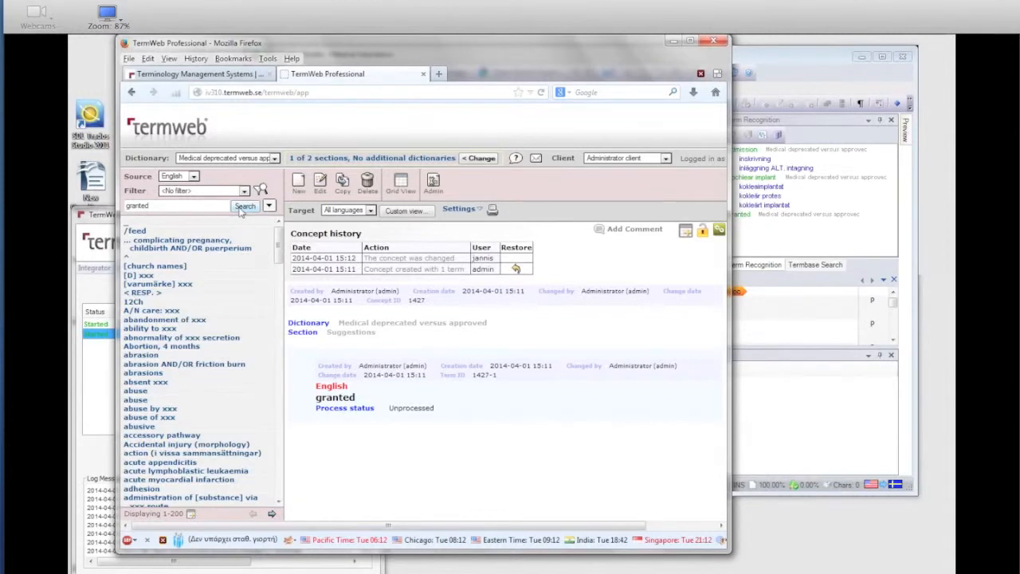
click(244, 206)
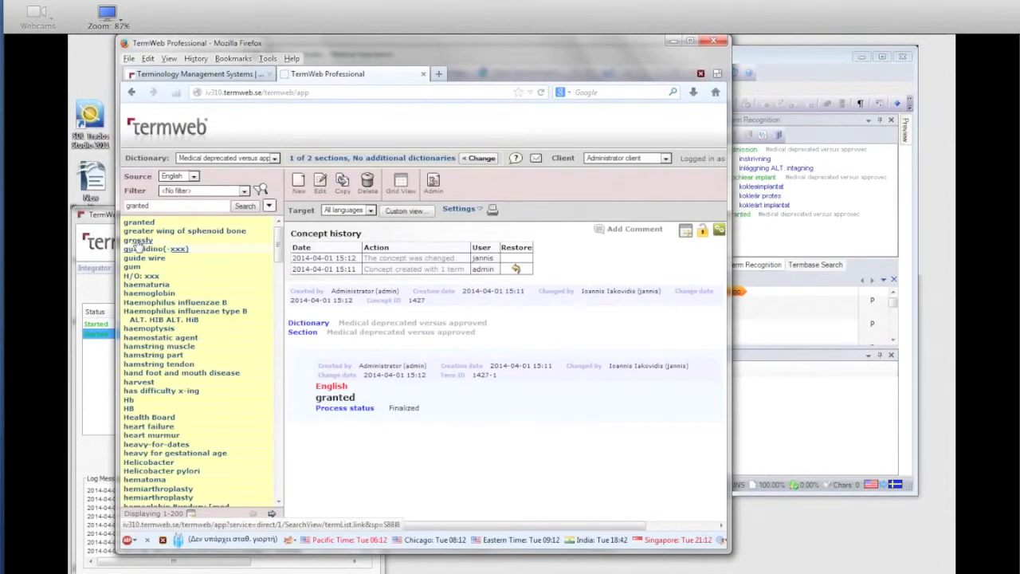
click(137, 223)
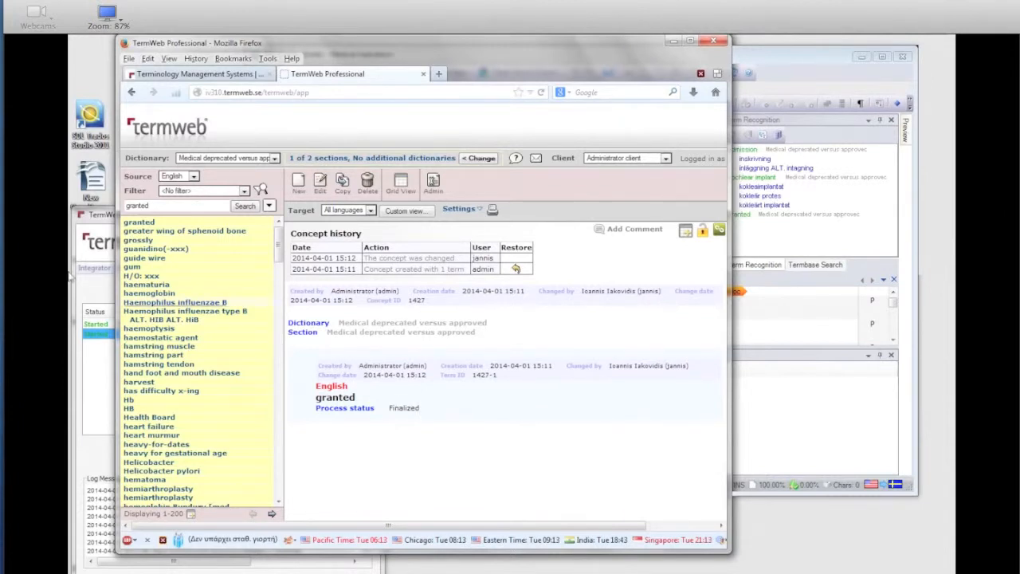
Step: Check the TermWebIntegrator log for the update of the finalized term, then return to TermWeb in Firefox
click(96, 222)
scroll(364, 549, down, 3)
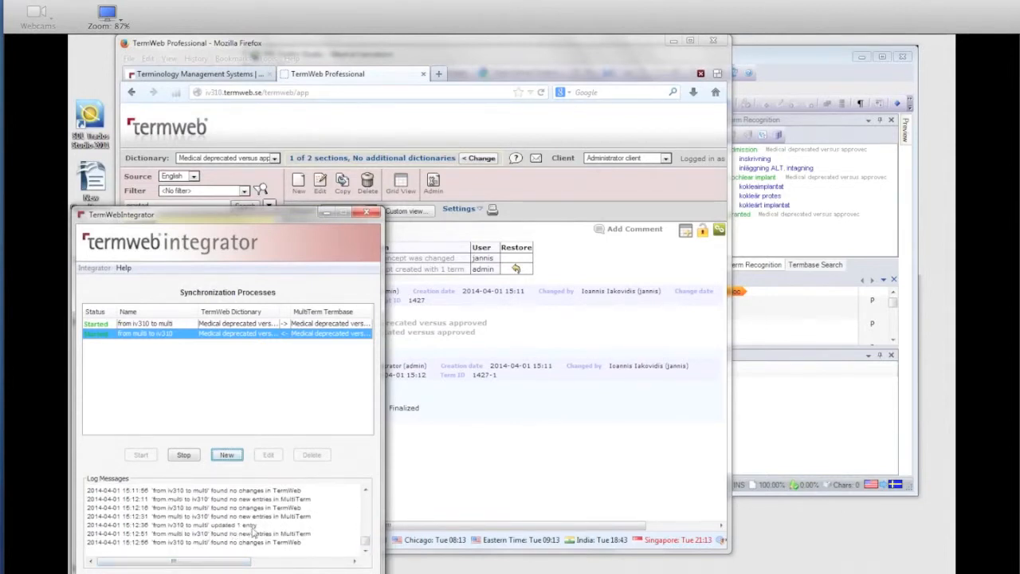
click(528, 57)
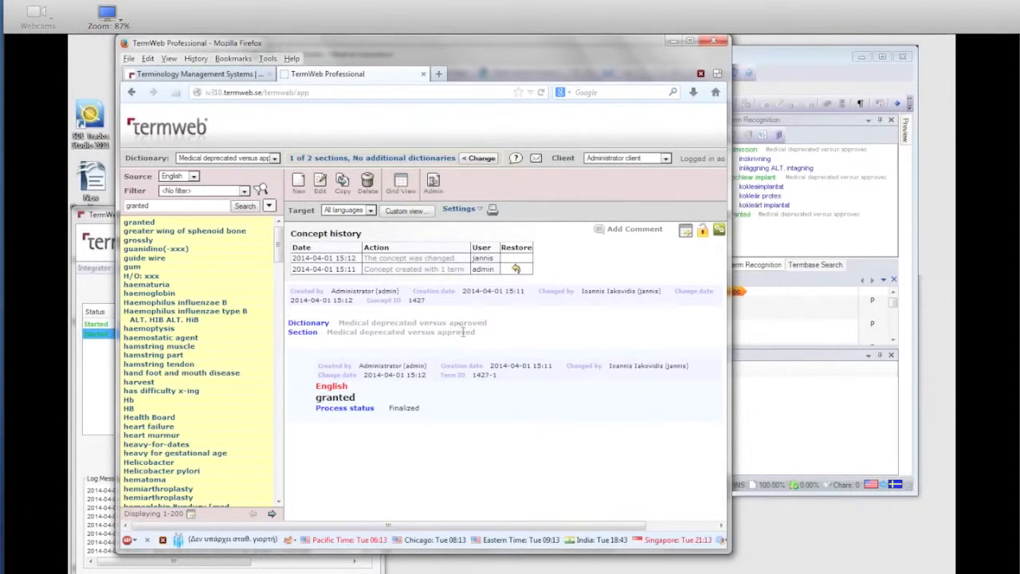
Step: Switch to SDL Trados Studio, reload the recognized terms for segment 5, and view the termbase details of "granted"
click(777, 63)
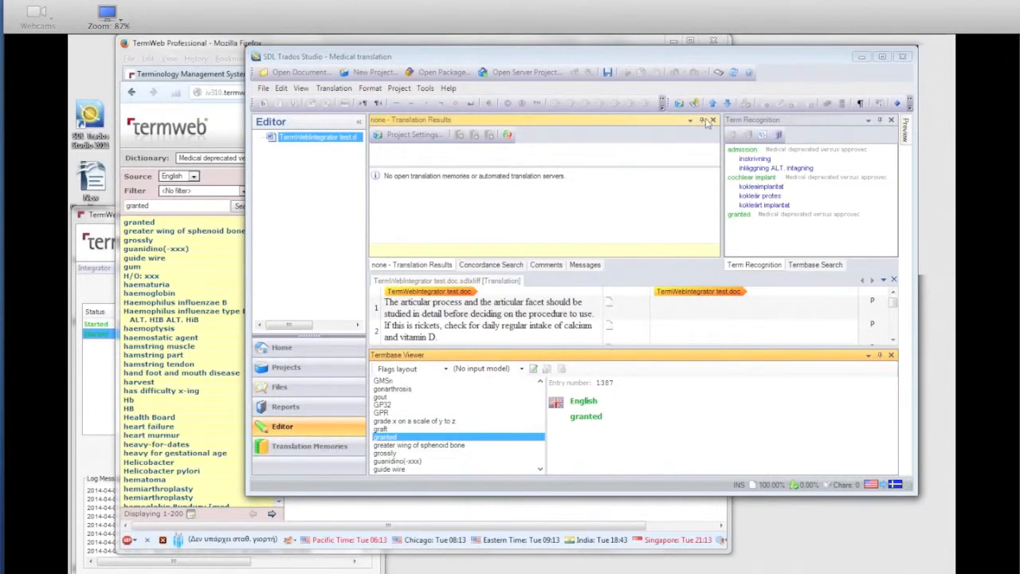
click(726, 105)
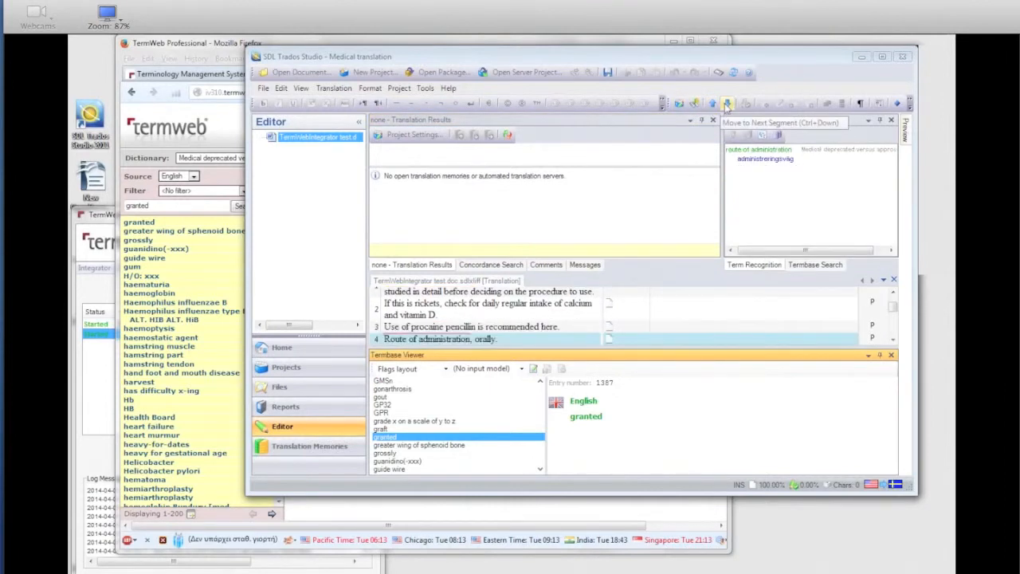
click(727, 104)
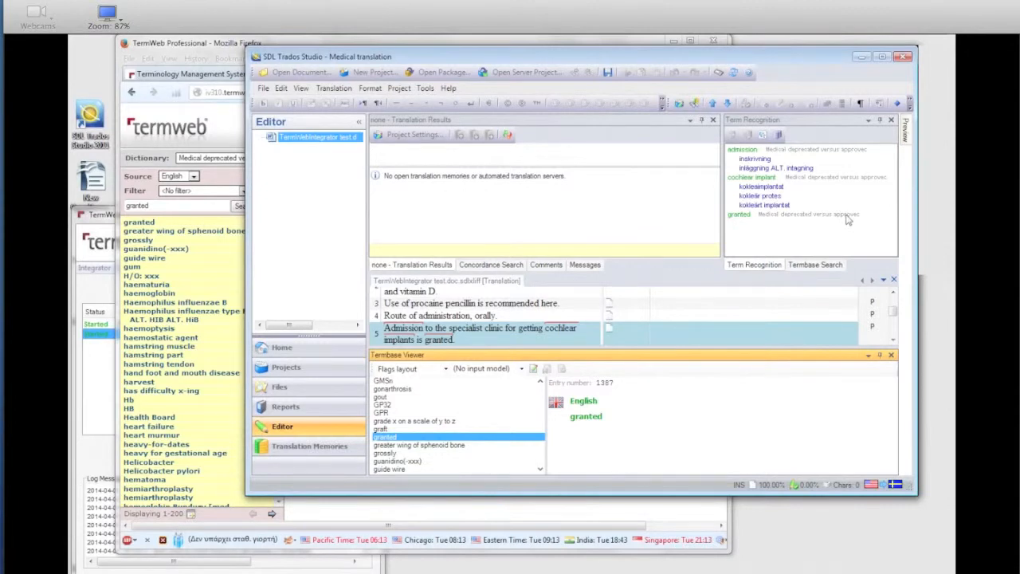
right_click(734, 215)
click(749, 236)
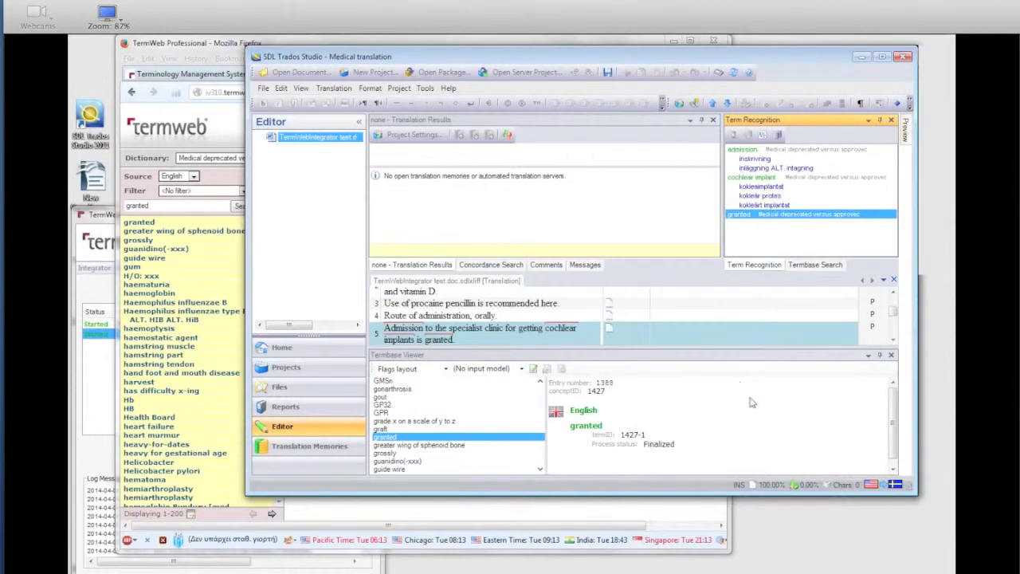
drag(892, 420, 892, 434)
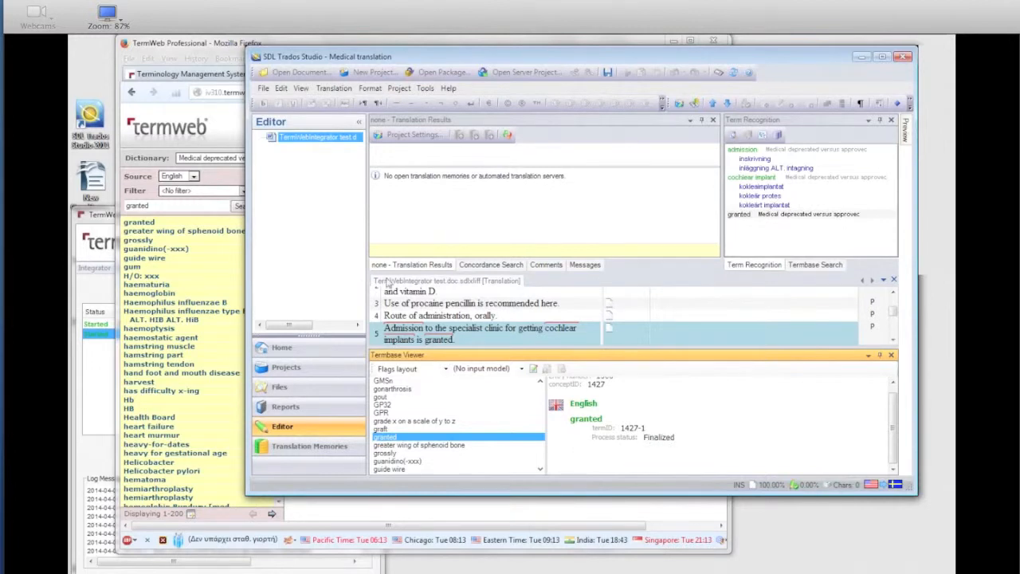
Step: Return to TermWeb in Firefox, open the concept "granted" in Grid View and add a new Swedish term column to it
click(226, 51)
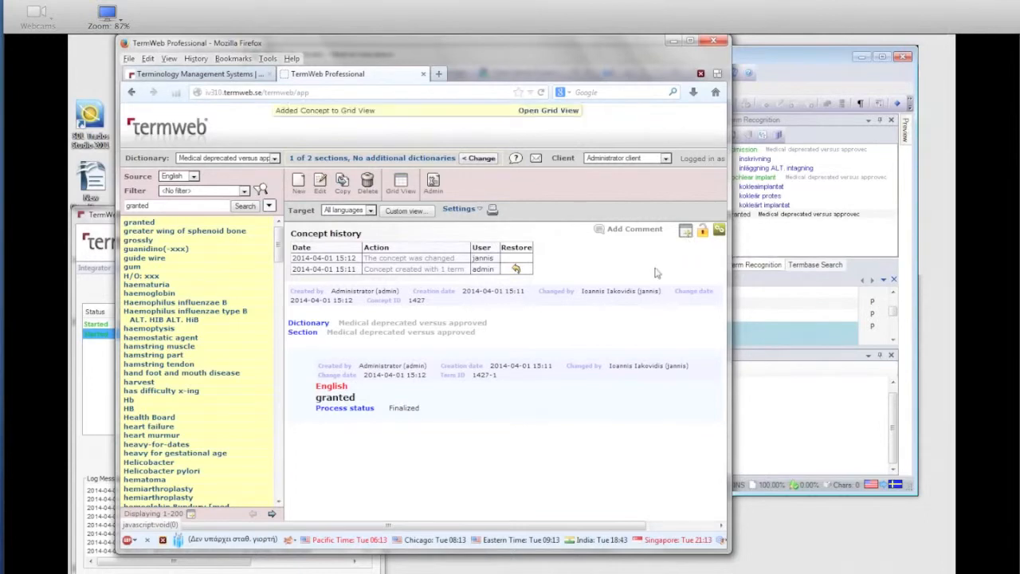
click(558, 110)
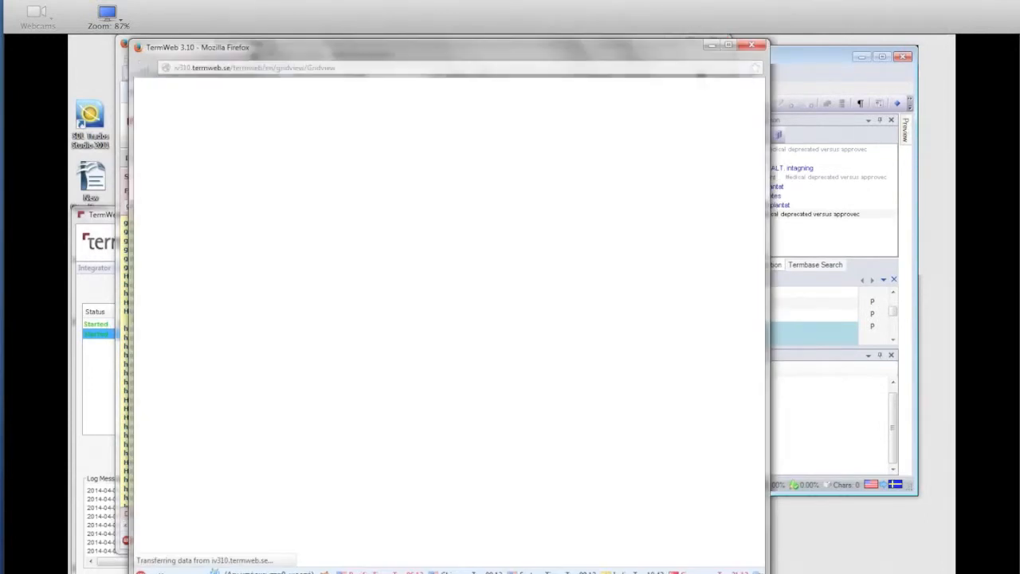
right_click(443, 220)
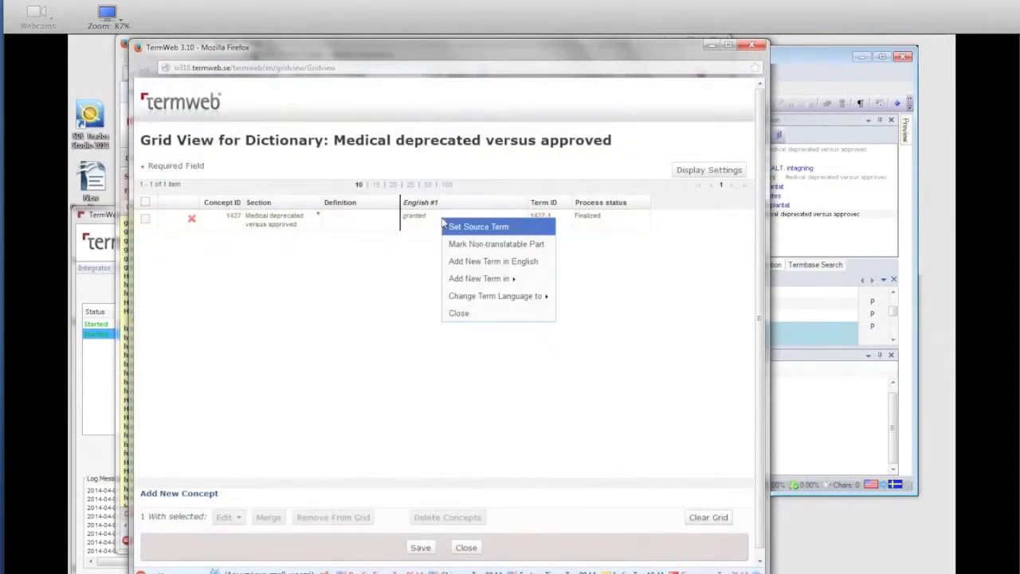
mouse_move(498, 279)
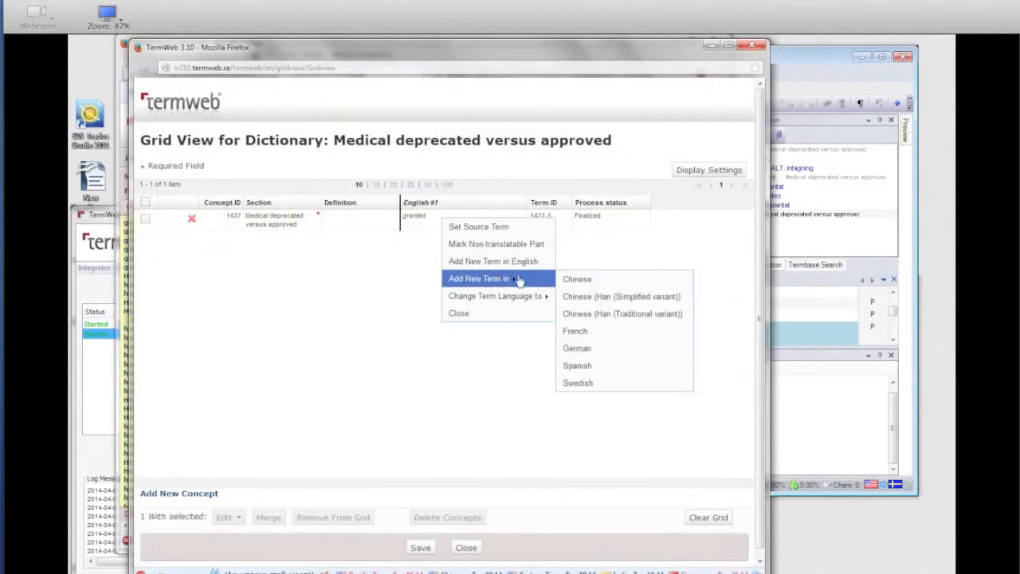
click(594, 383)
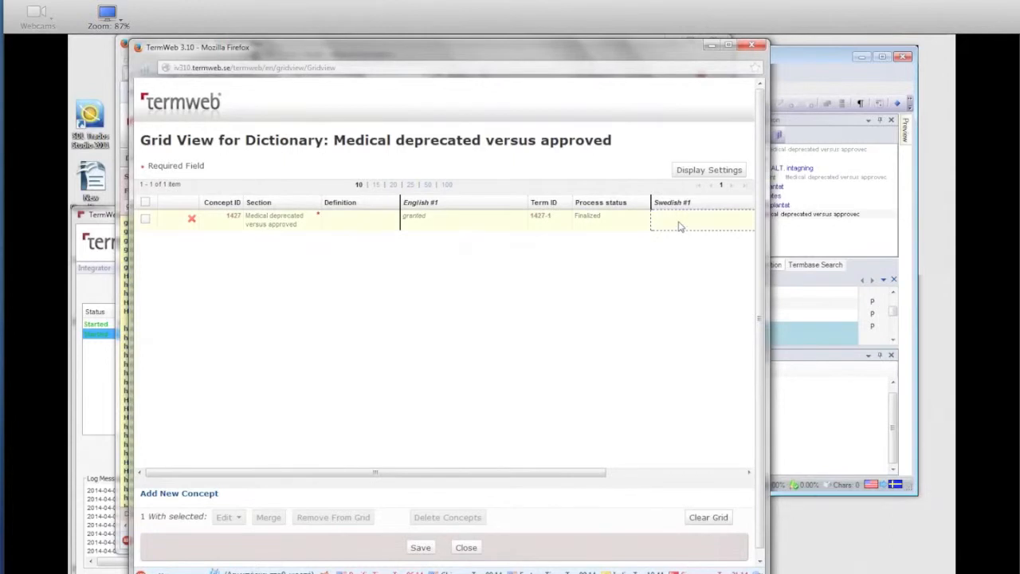
Step: Enter "godkänd" as the Swedish term for "granted", save the change and close the grid
click(679, 225)
text(godkänd)
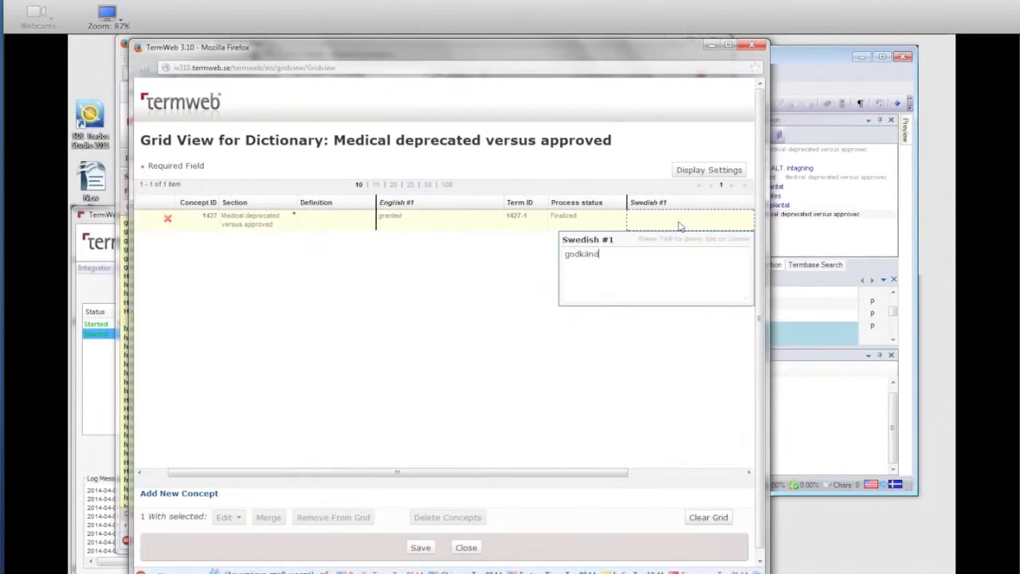
key(Tab)
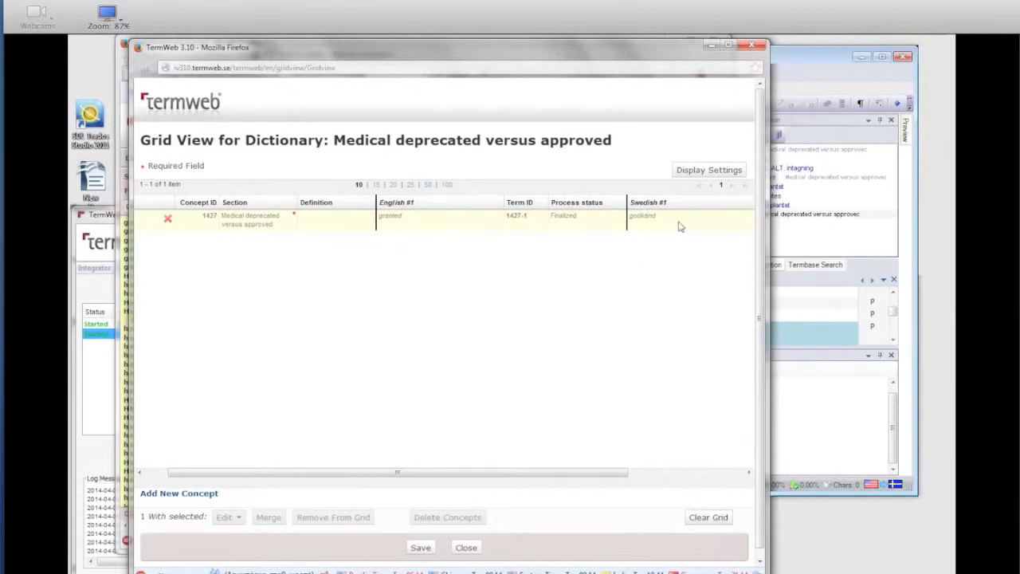
click(419, 547)
click(444, 334)
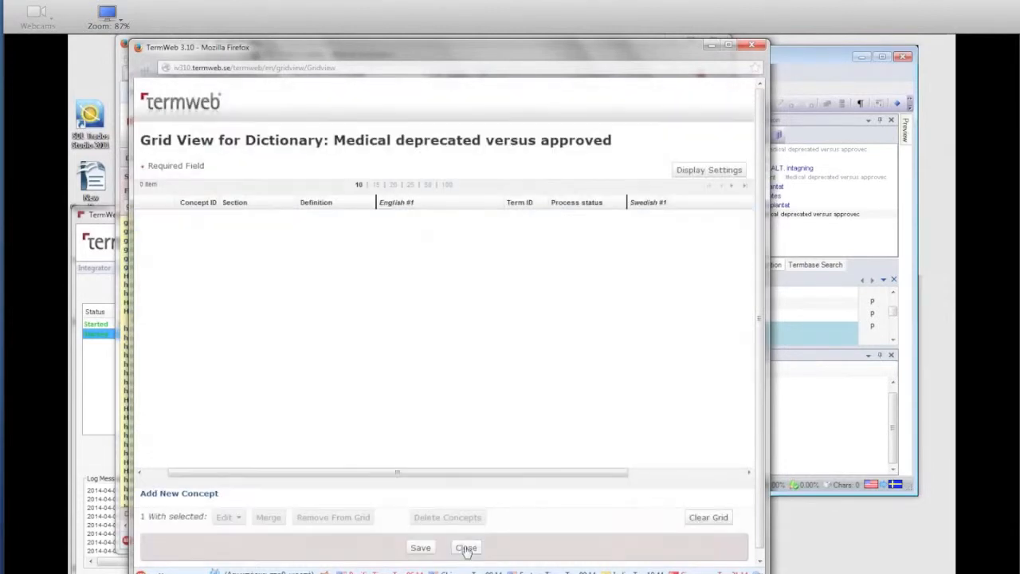
click(466, 546)
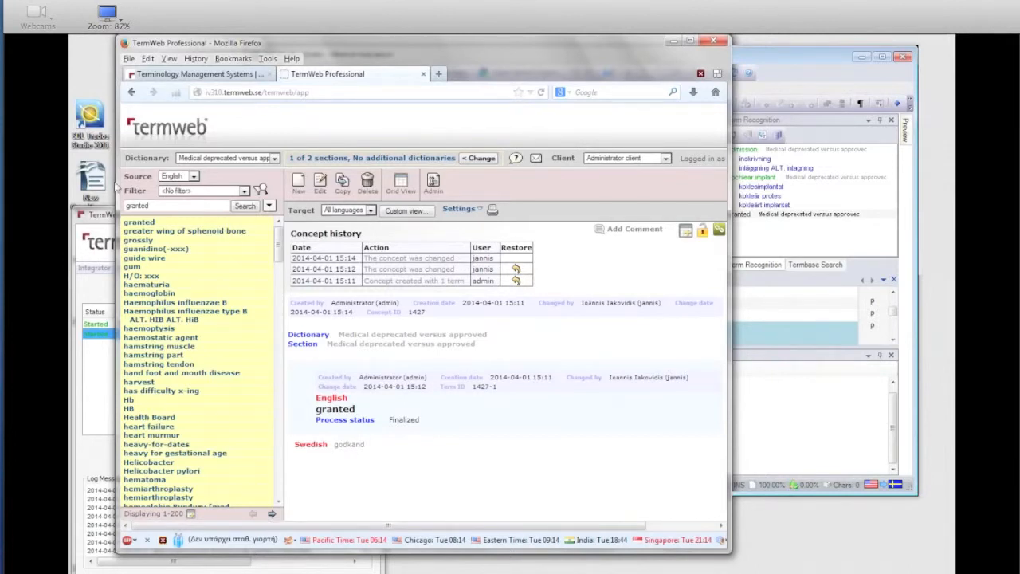
Step: Switch to TermWebIntegrator and check the latest log messages for the update with the new Swedish term
click(110, 220)
click(365, 551)
click(366, 551)
click(366, 550)
click(366, 550)
click(365, 550)
click(366, 551)
click(366, 550)
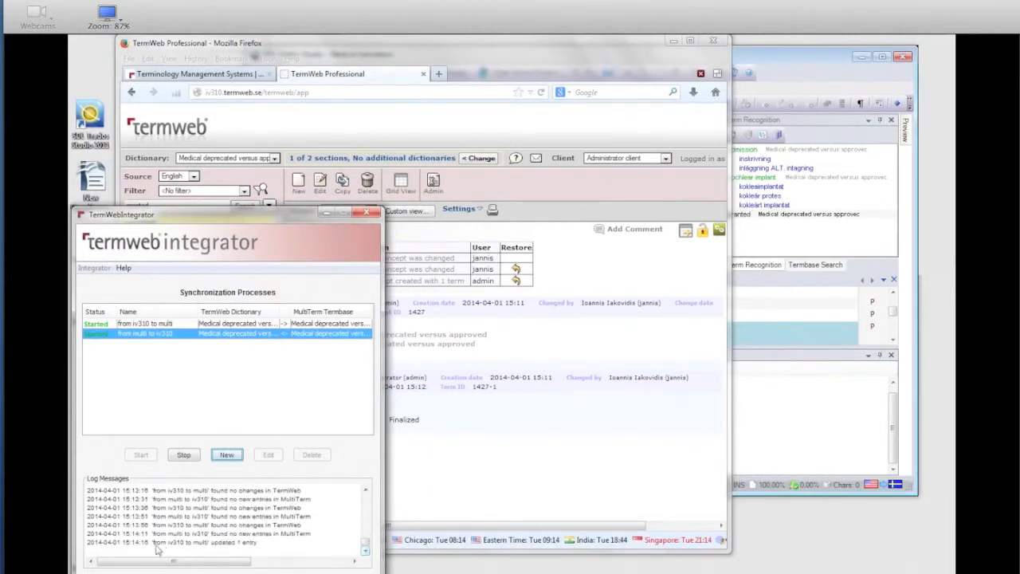
Step: Switch to SDL Trados Studio, reload the recognized terms for segment 5 and view the termbase details of "godkänd"
click(796, 59)
click(712, 103)
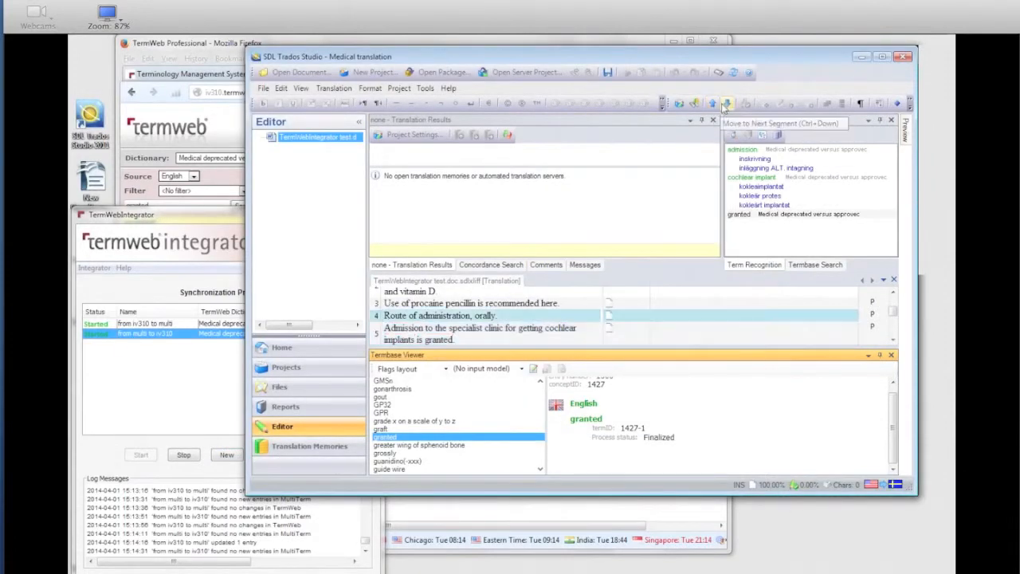
click(726, 104)
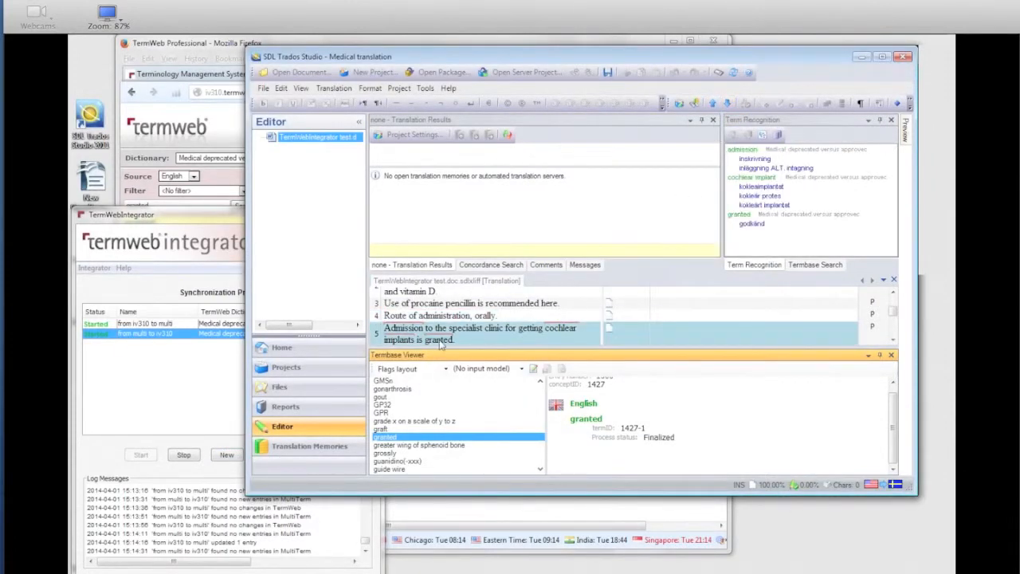
right_click(757, 226)
click(775, 239)
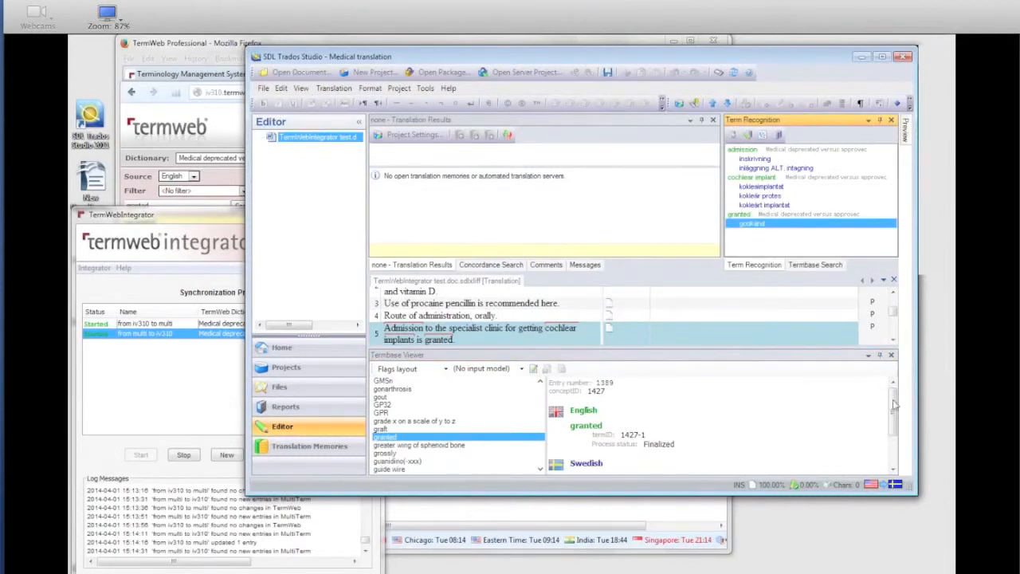
drag(894, 405, 893, 438)
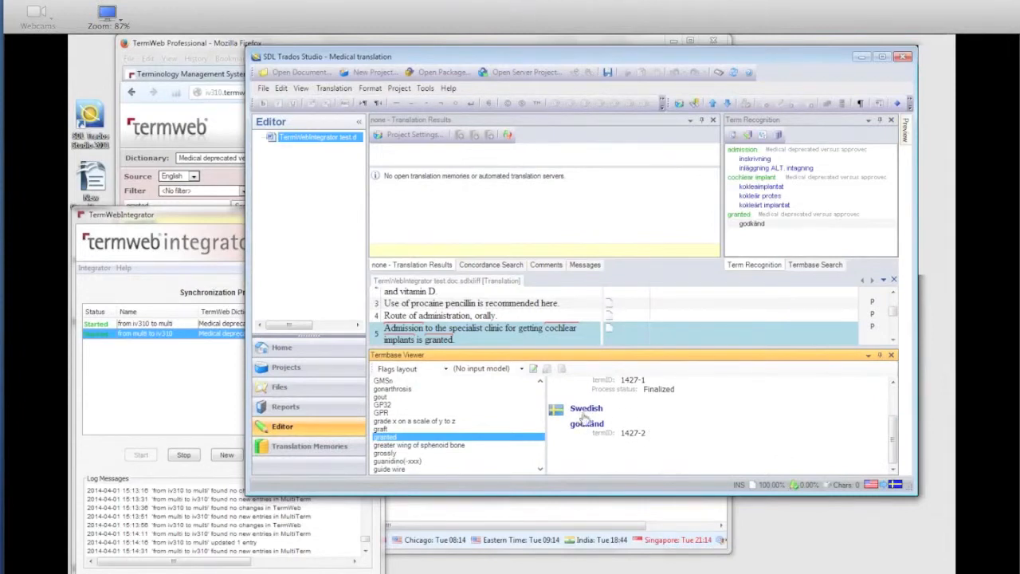
drag(893, 452, 896, 415)
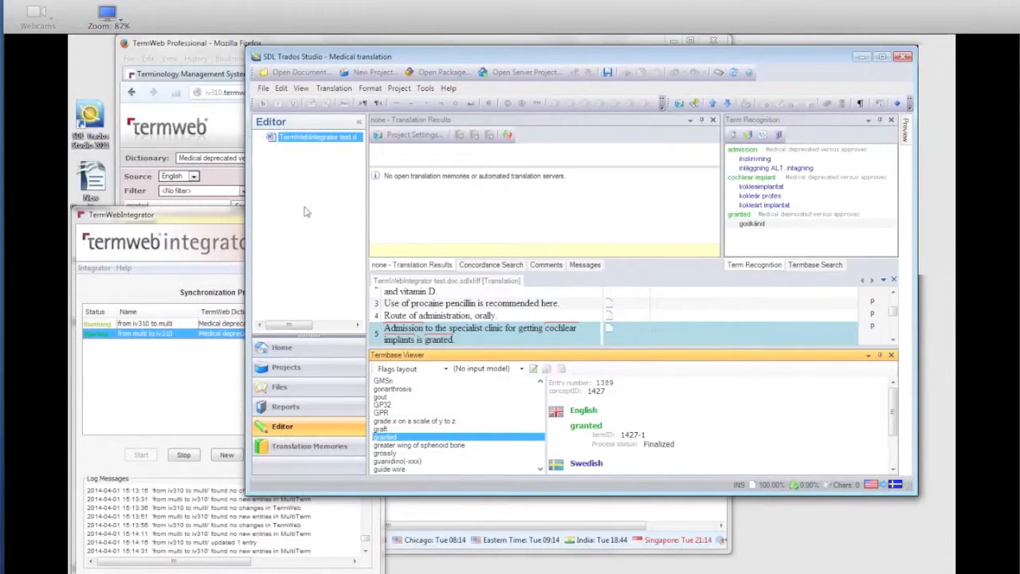
Step: Return to TermWeb in Firefox, add the concept "granted" to the grid and open Grid View
click(225, 49)
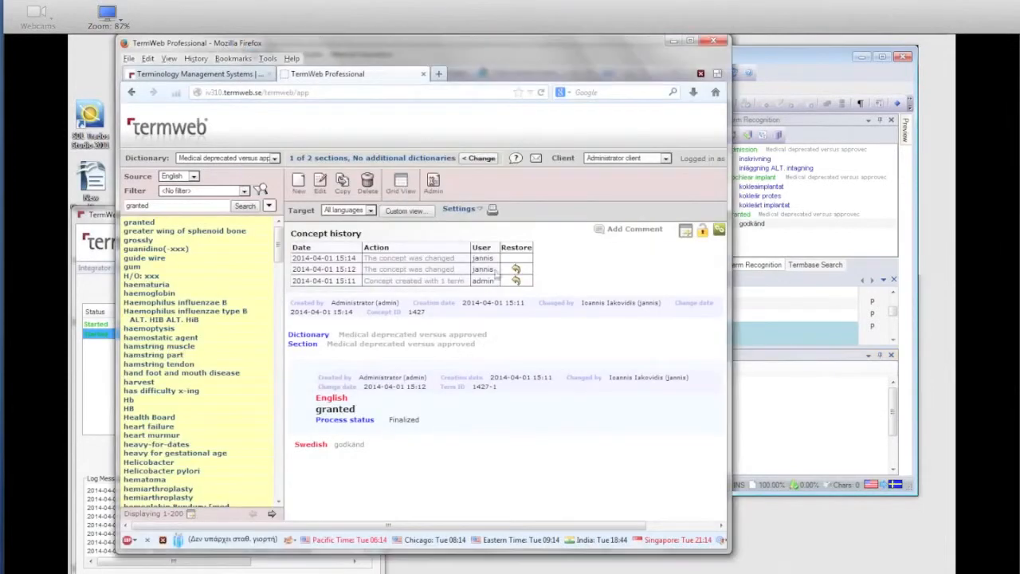
click(685, 231)
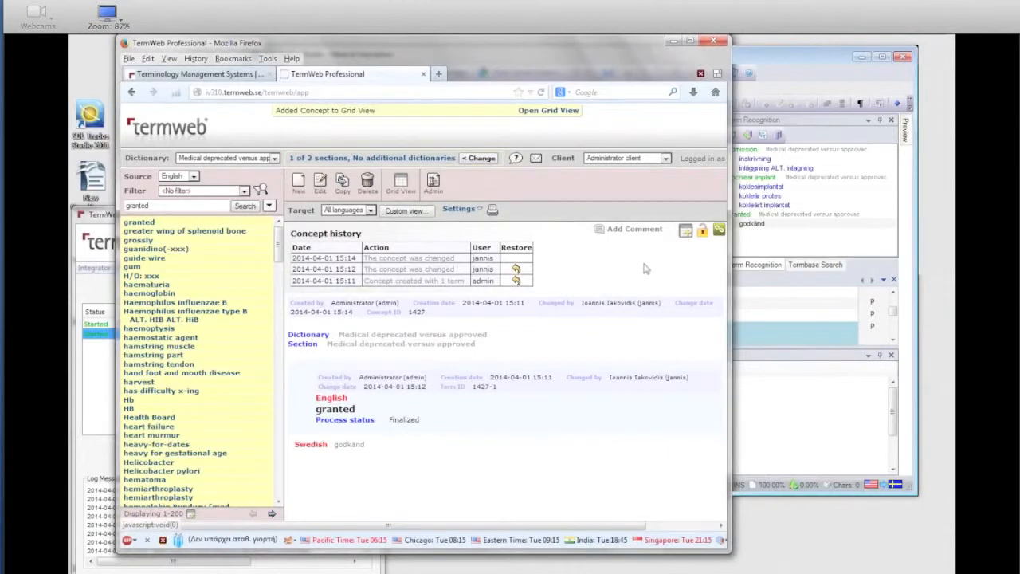
click(547, 111)
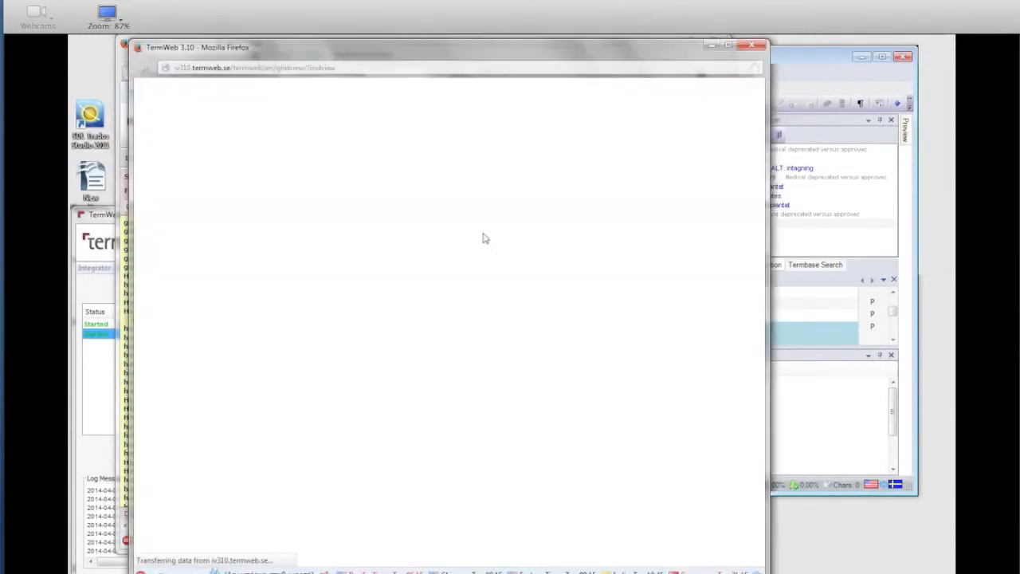
Step: Set the concept's definition to "this is a definition!", save it, close the grid and reopen the concept "granted"
click(366, 221)
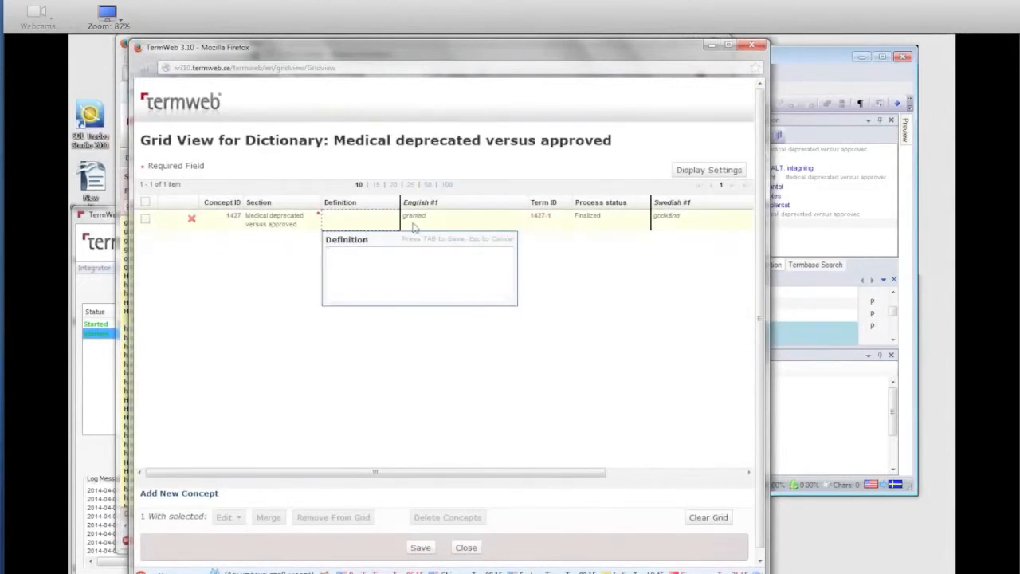
text(this is a definition!)
key(Tab)
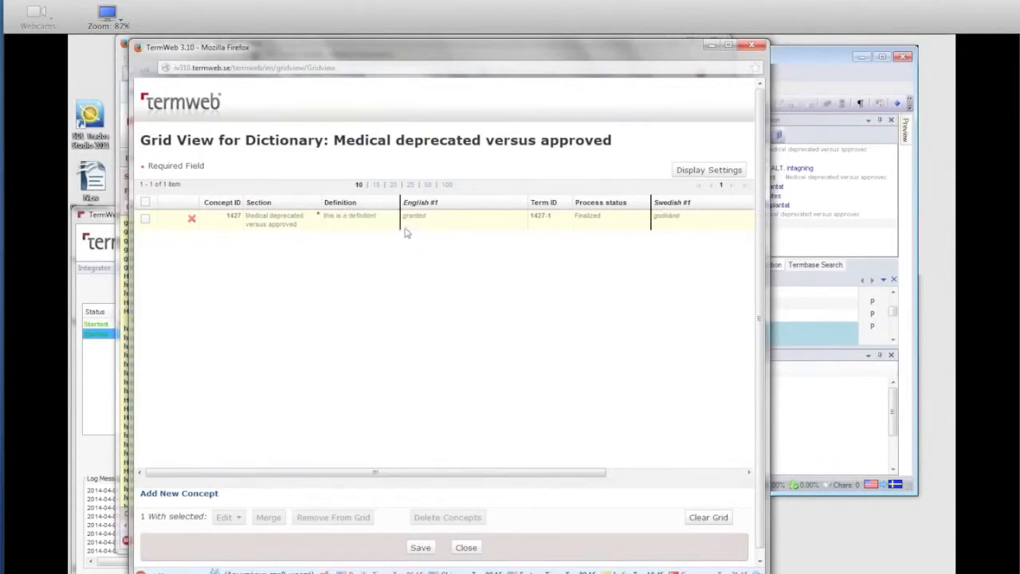
click(422, 548)
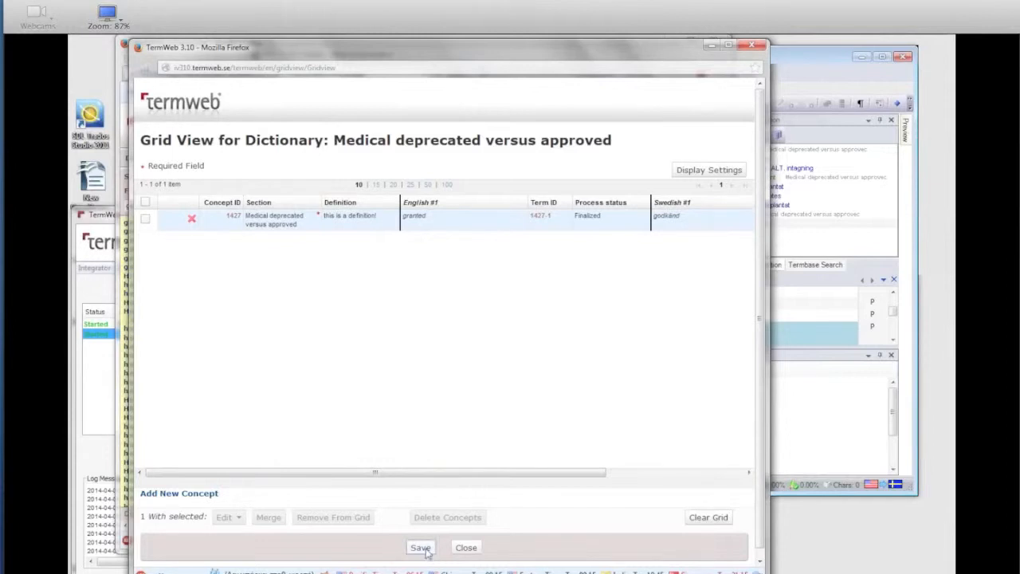
click(446, 335)
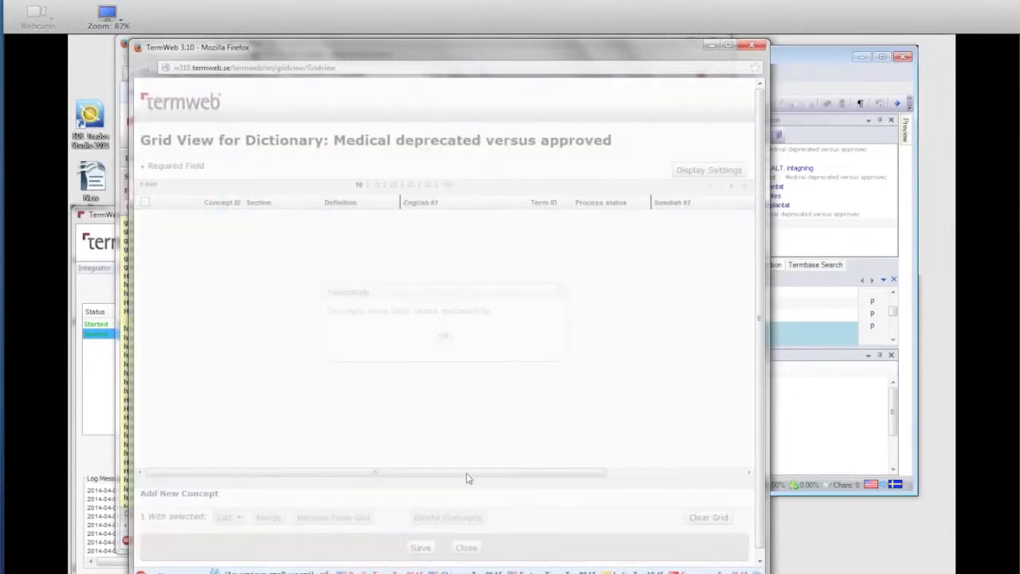
click(466, 547)
click(142, 225)
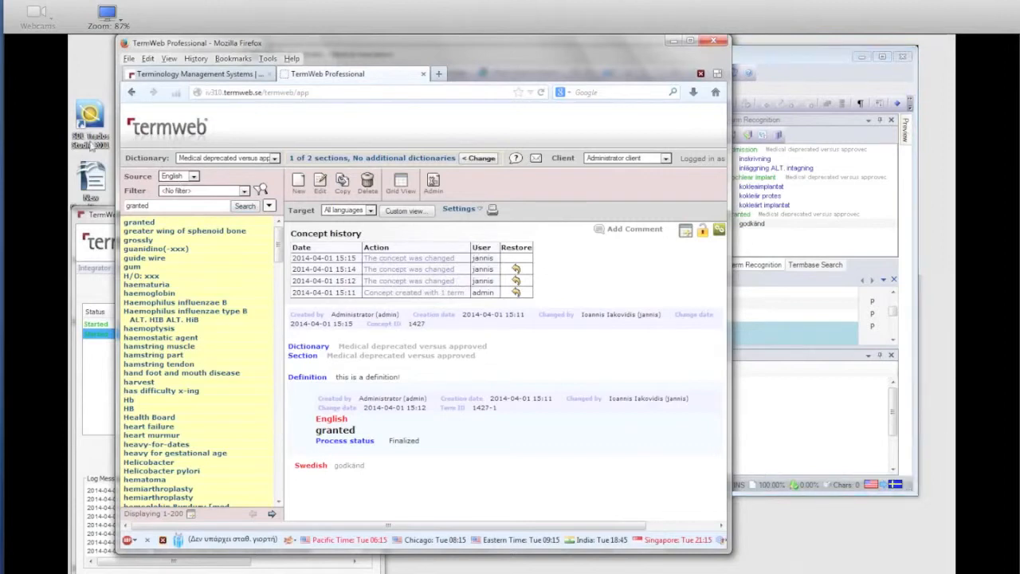
Step: Switch to TermWebIntegrator and check the latest log messages for the update with the added definition
click(95, 215)
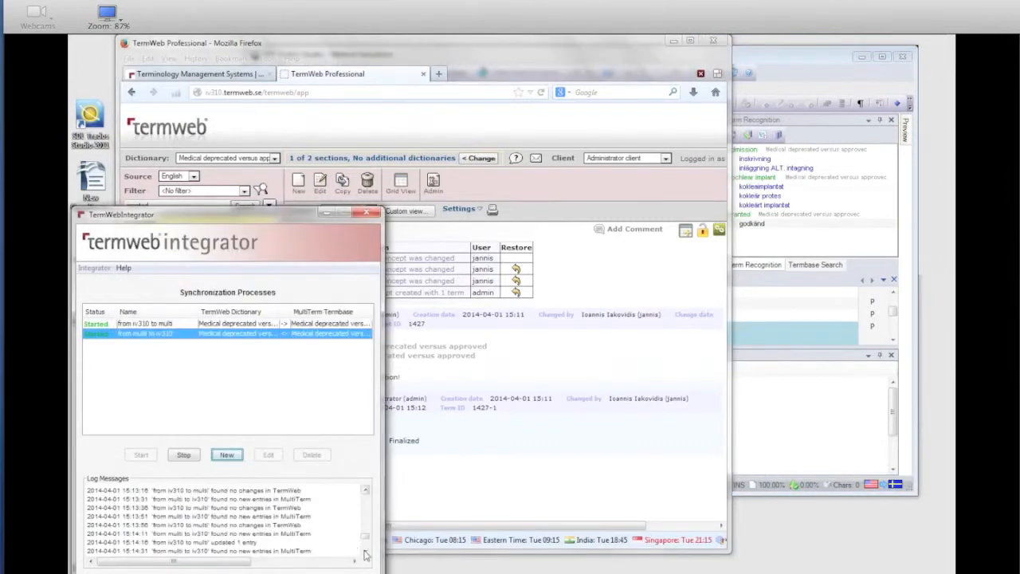
click(367, 541)
drag(366, 541, 366, 549)
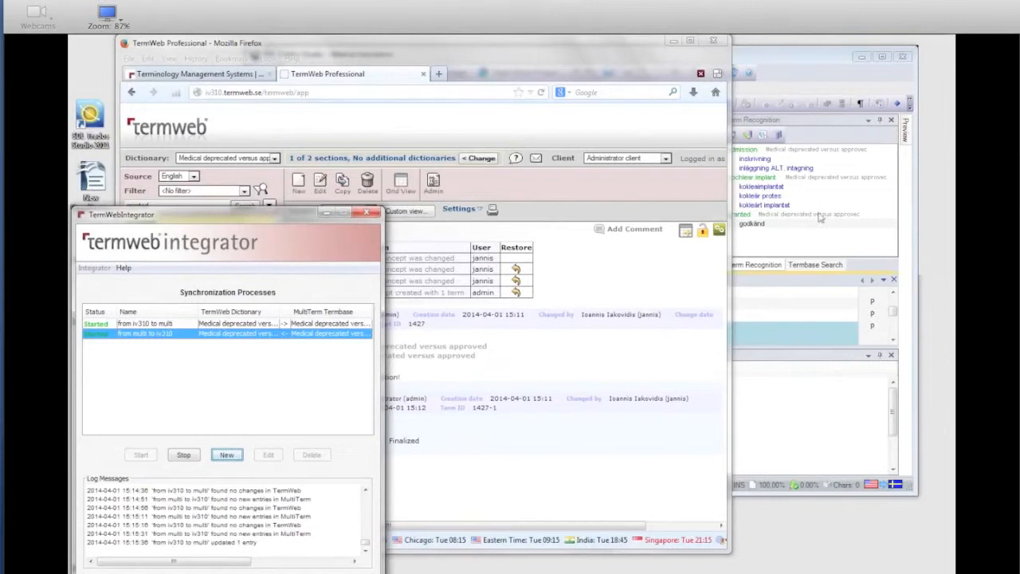
Step: Switch to SDL Trados Studio, refresh segment 5's recognized terms and check the termbase entry of "godkänd" for the definition
click(807, 61)
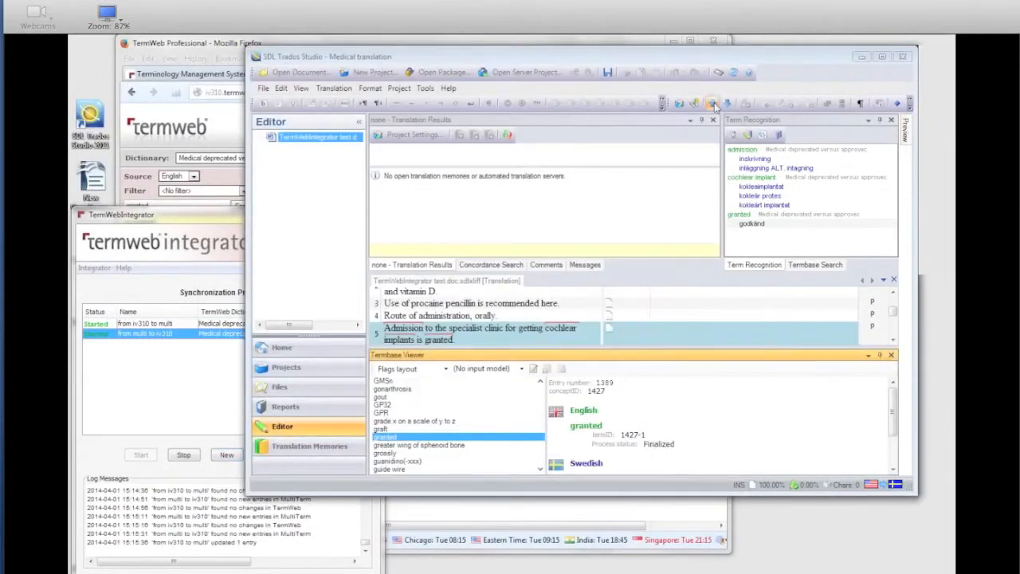
click(727, 105)
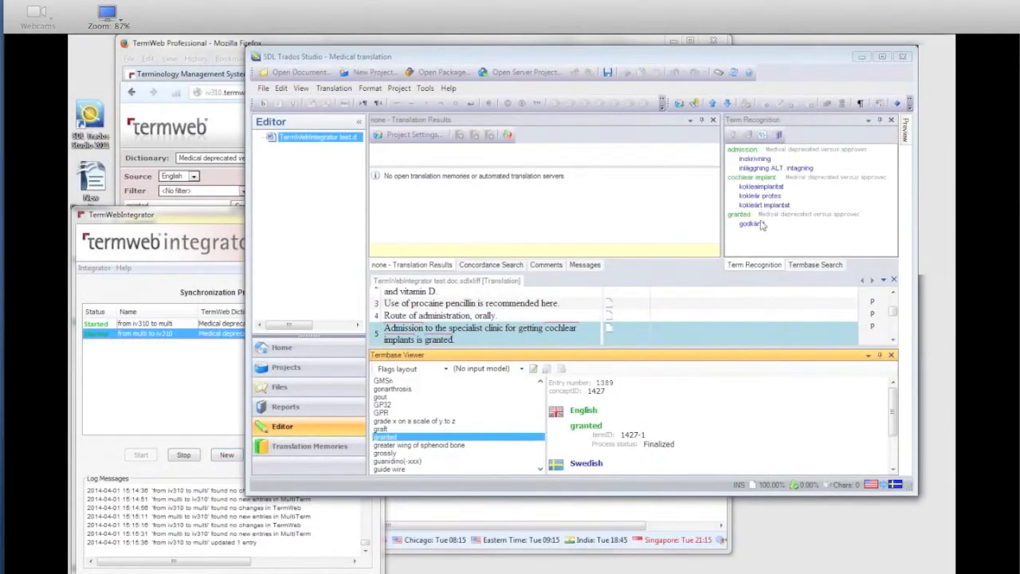
right_click(761, 226)
click(800, 243)
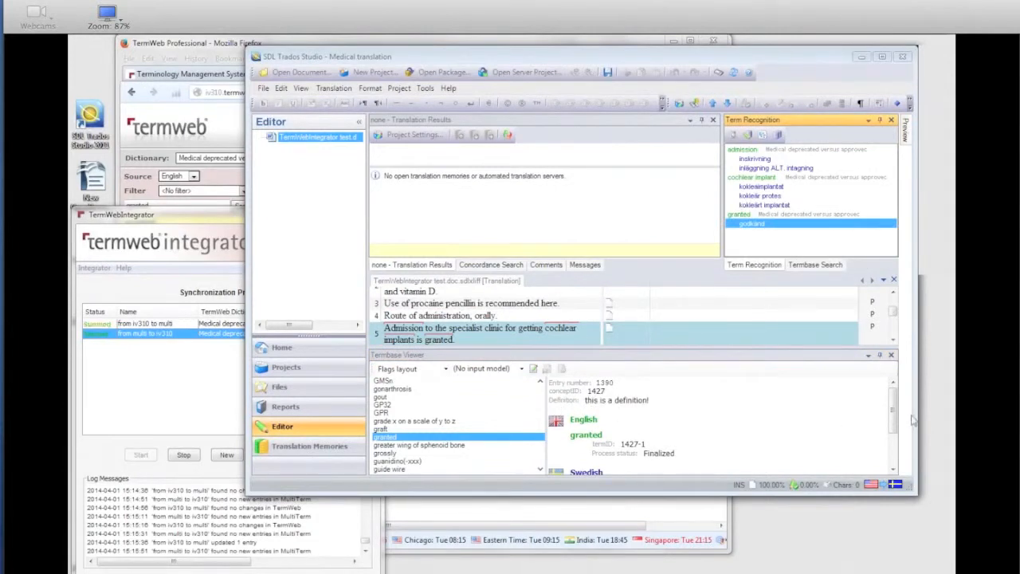
drag(893, 409, 899, 389)
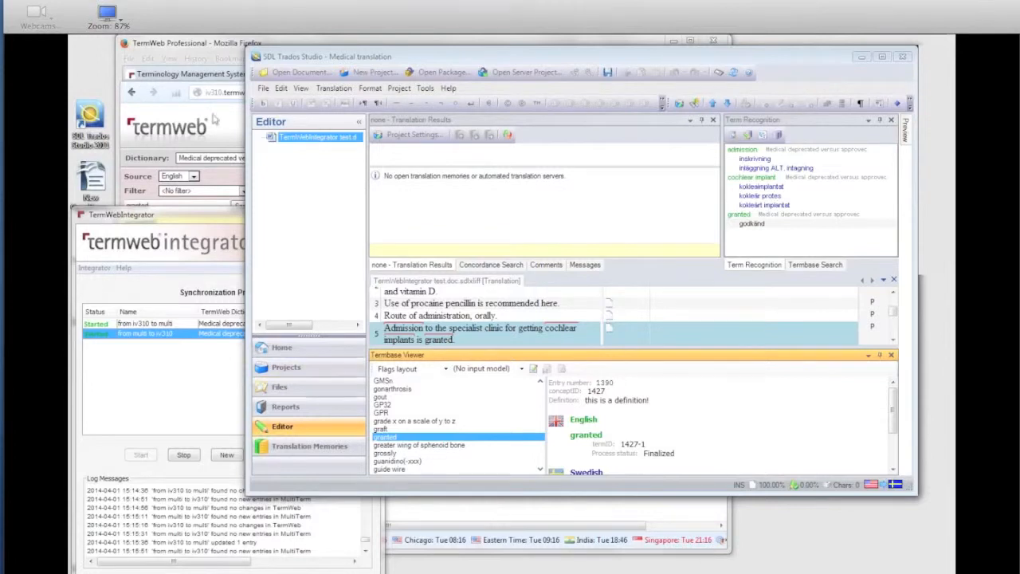
Step: Return to TermWeb in Firefox and show the history details of the concept changes made at 15:14 and 15:12
click(220, 49)
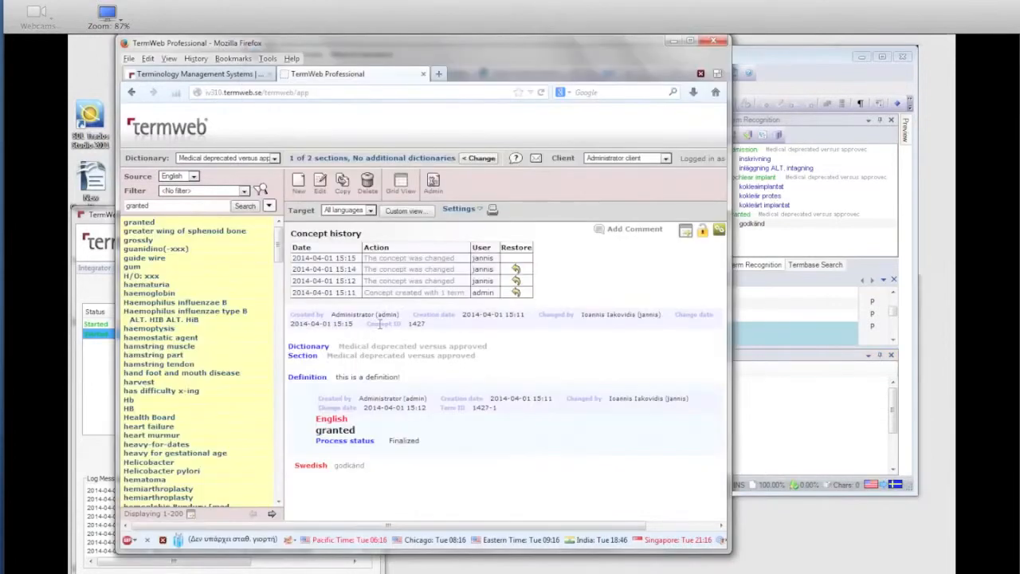
click(434, 273)
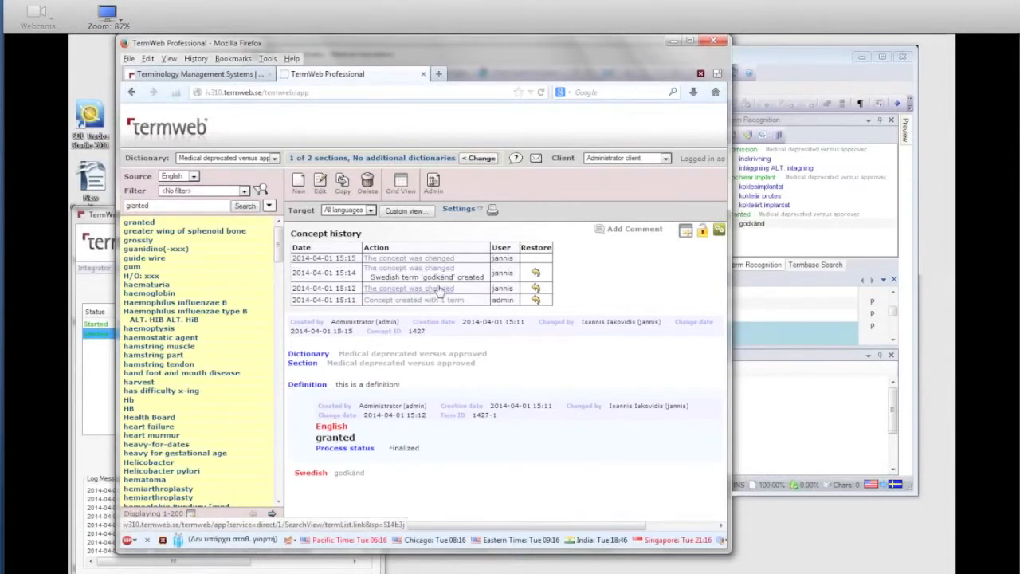
click(445, 290)
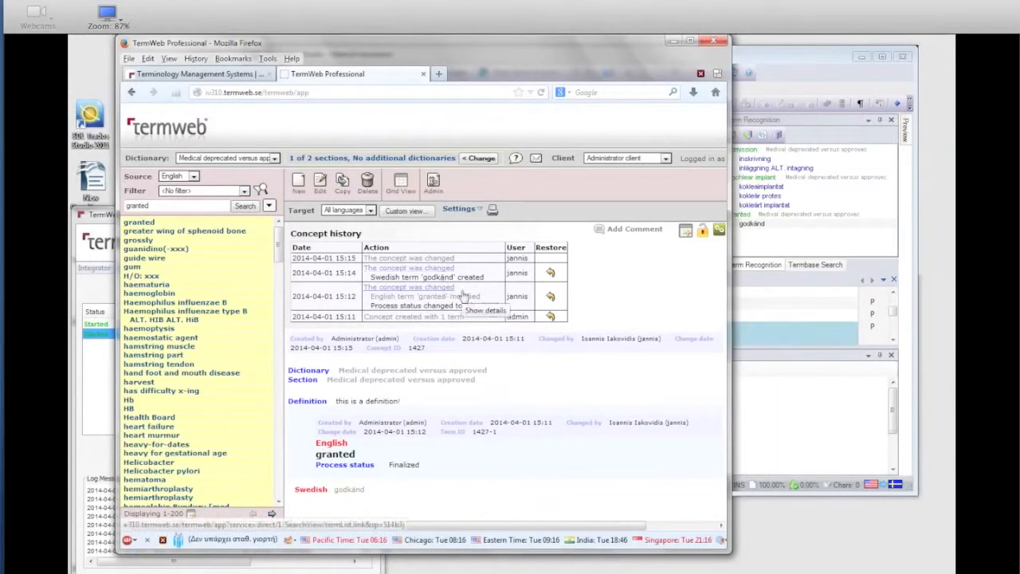
Step: Restore the concept "granted" to its state from 1 Apr 15:12 and reopen it
click(551, 298)
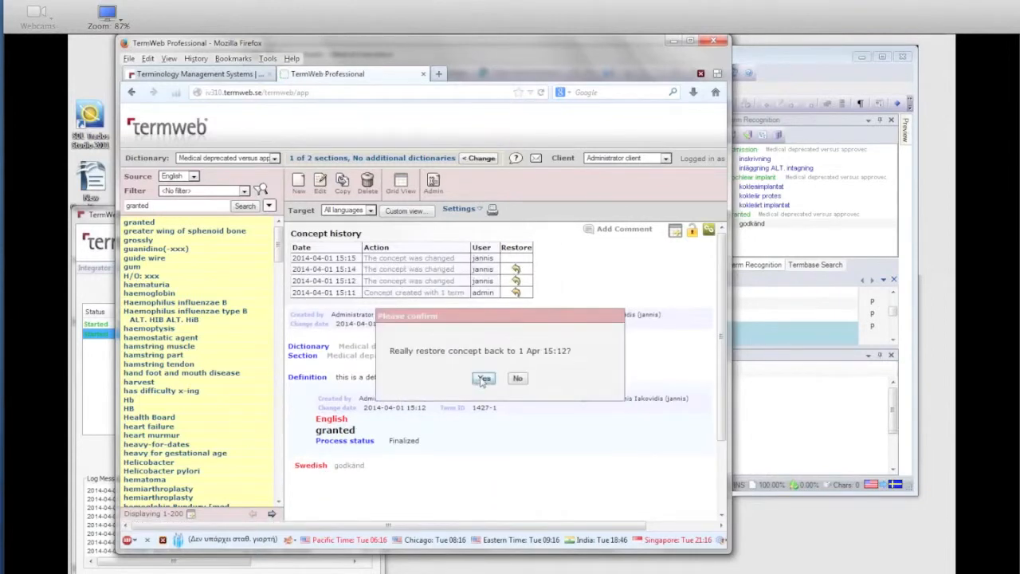
click(484, 378)
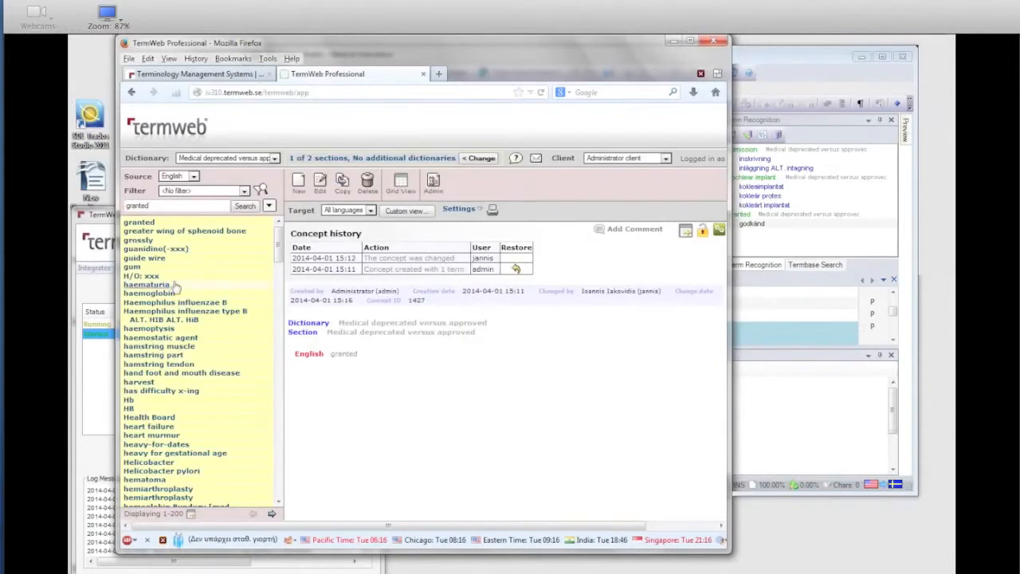
click(142, 224)
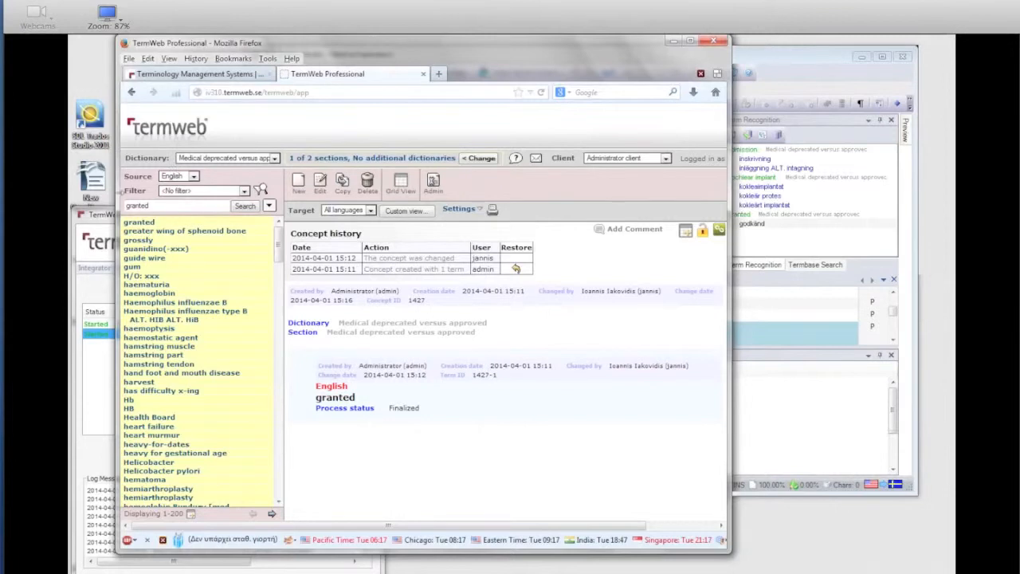
Step: Switch to TermWebIntegrator and check the latest log messages for the update of the restored concept
click(95, 215)
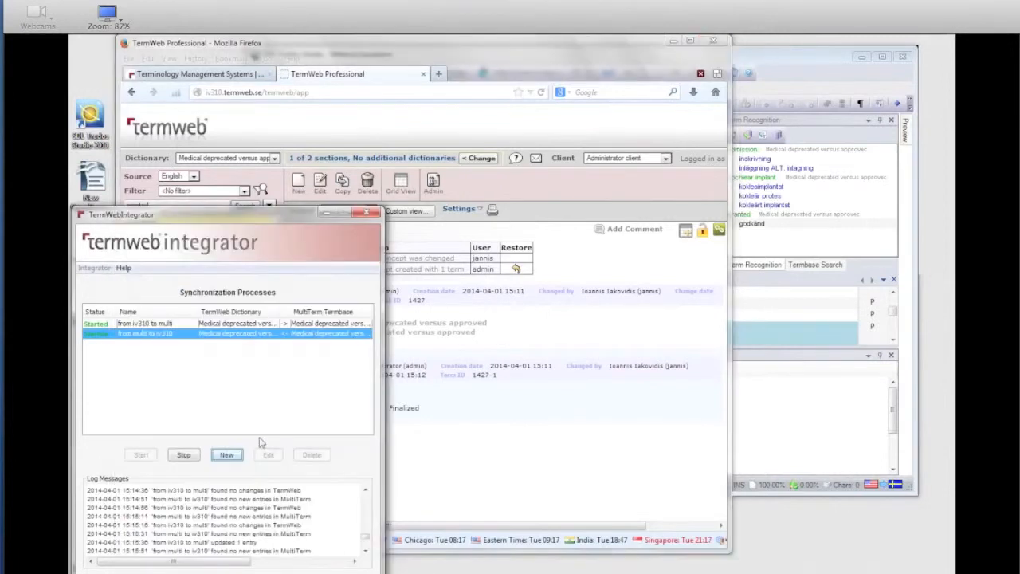
click(366, 550)
click(366, 551)
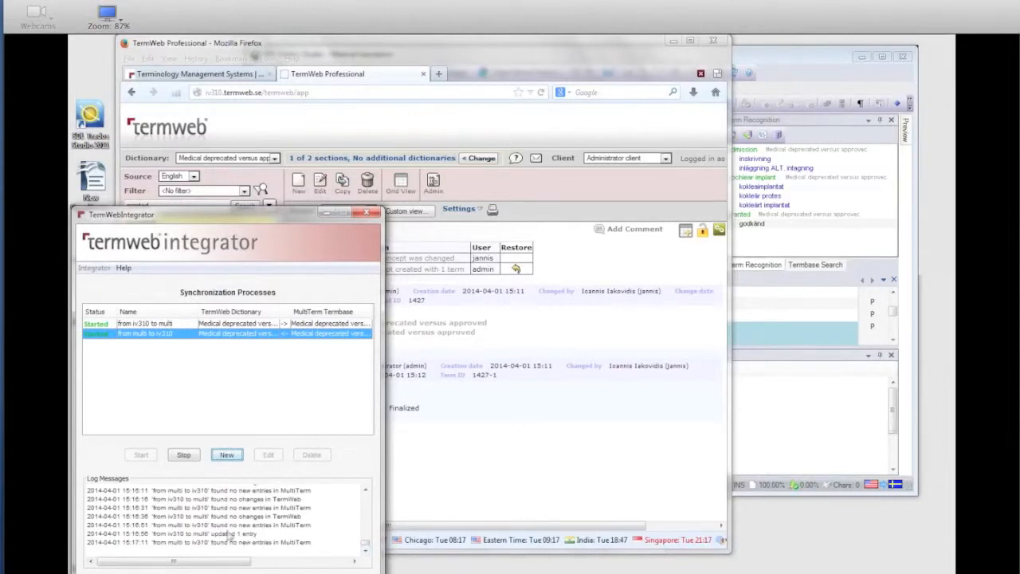
Step: Switch to SDL Trados Studio, refresh segment 5's recognized terms and view the termbase entry of "granted"
click(813, 63)
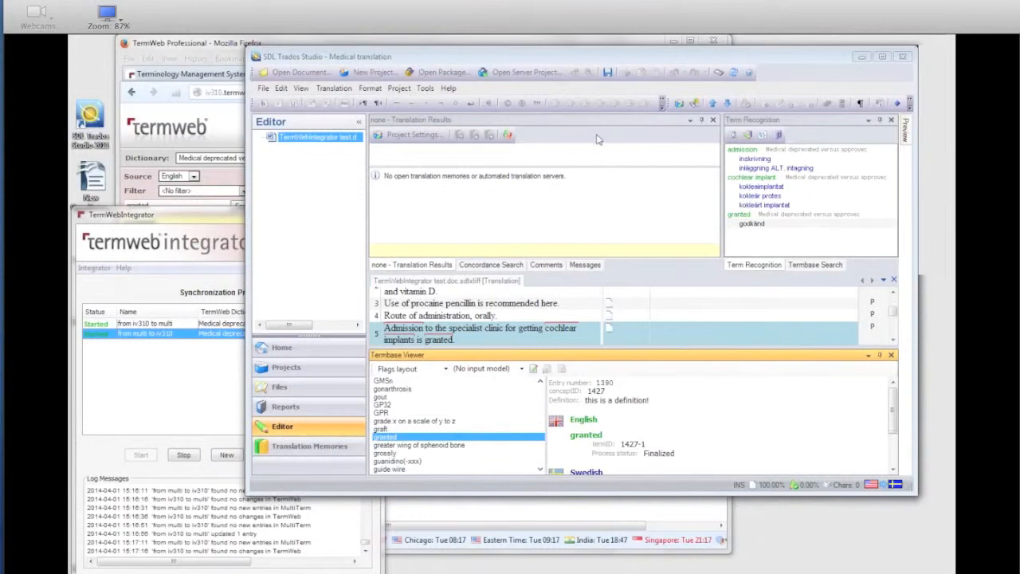
click(712, 103)
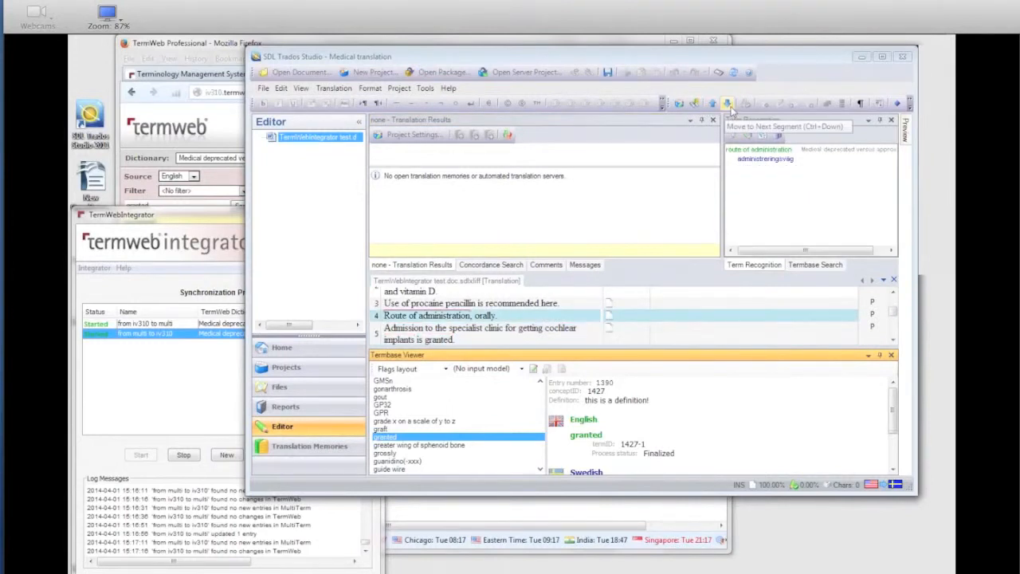
click(726, 104)
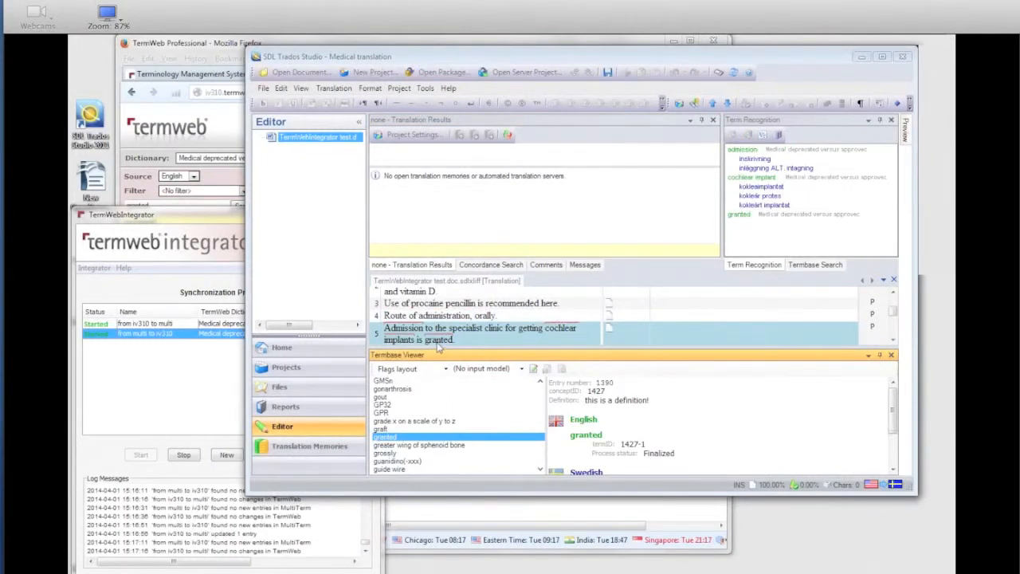
right_click(743, 216)
click(766, 231)
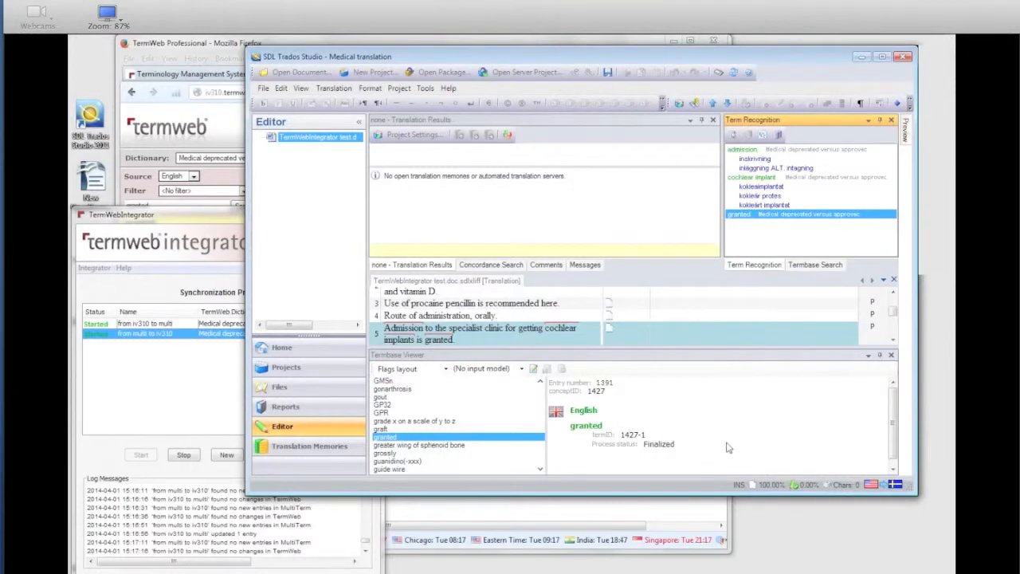
click(890, 425)
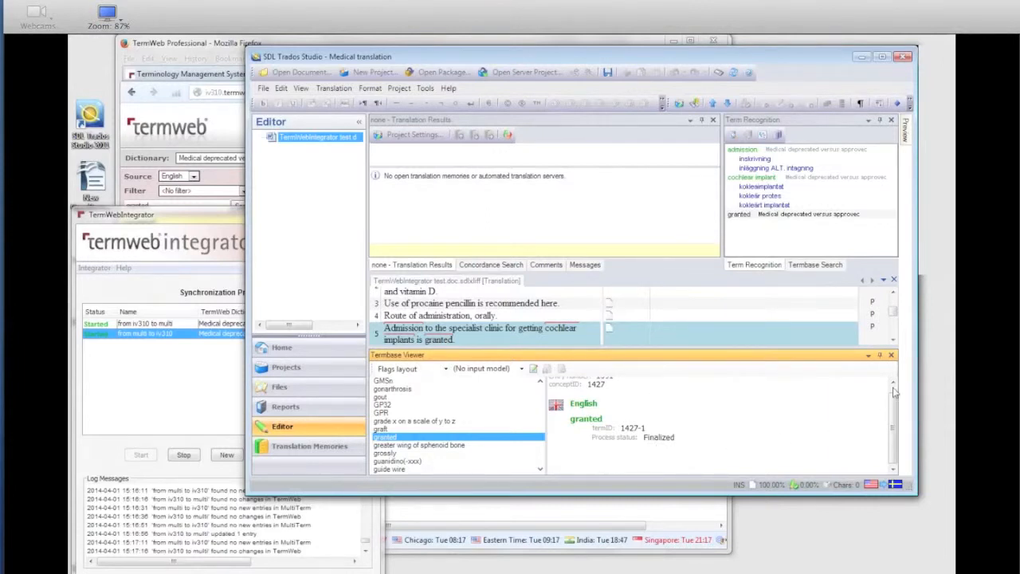
scroll(894, 391, up, 1)
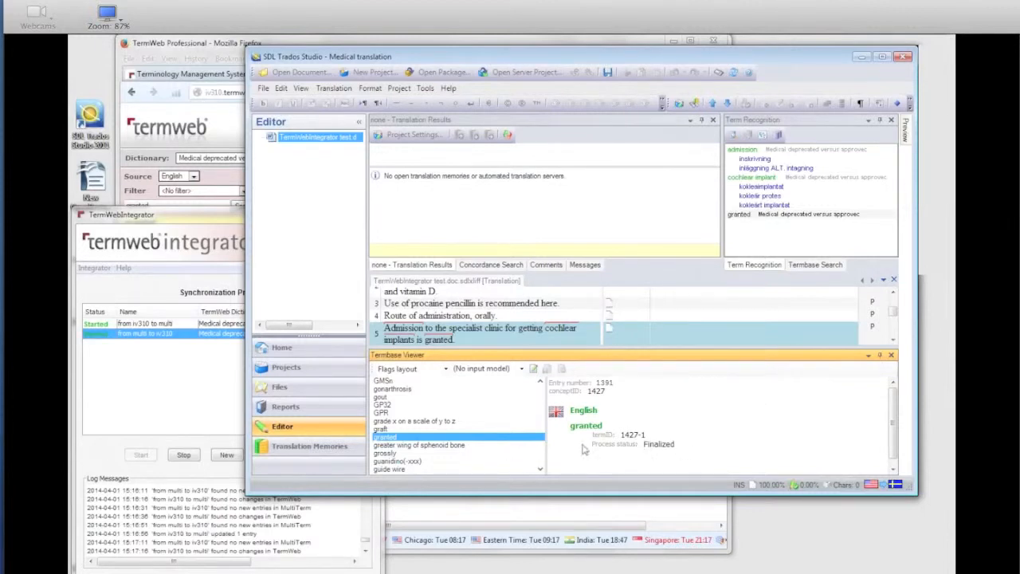
Step: Return to TermWeb in Firefox and delete the concept "granted"
click(219, 51)
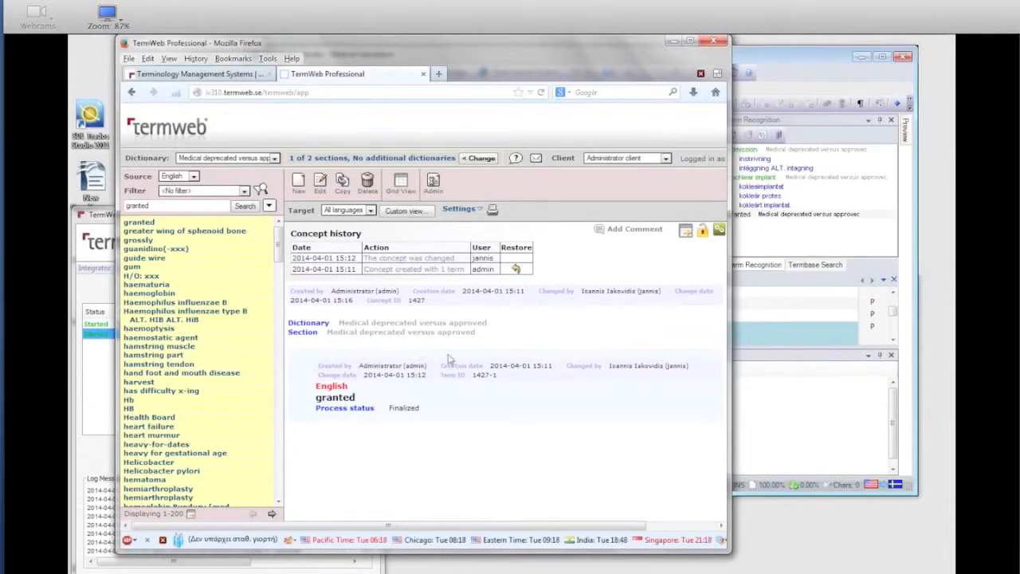
click(367, 185)
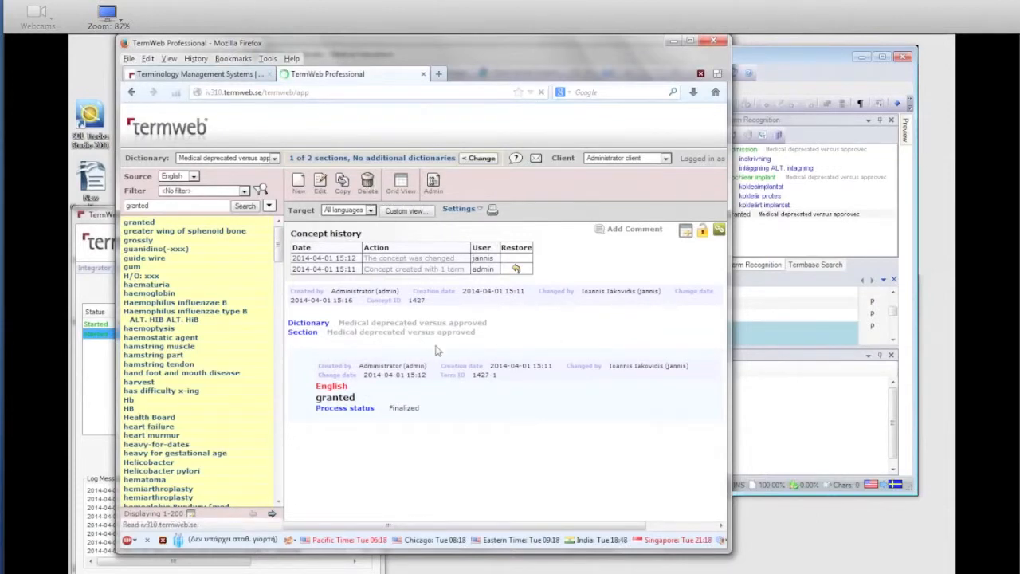
click(395, 281)
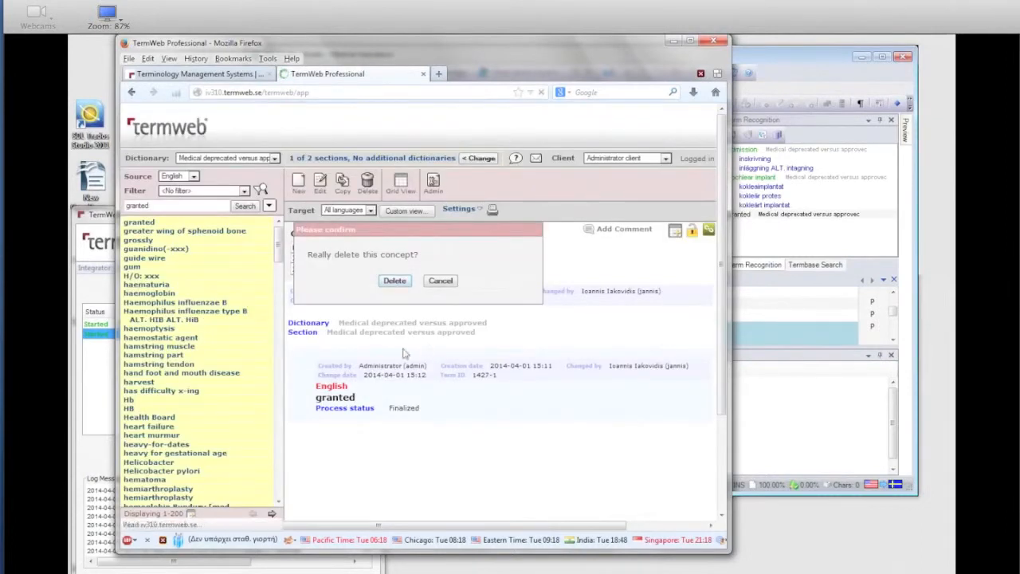
click(241, 207)
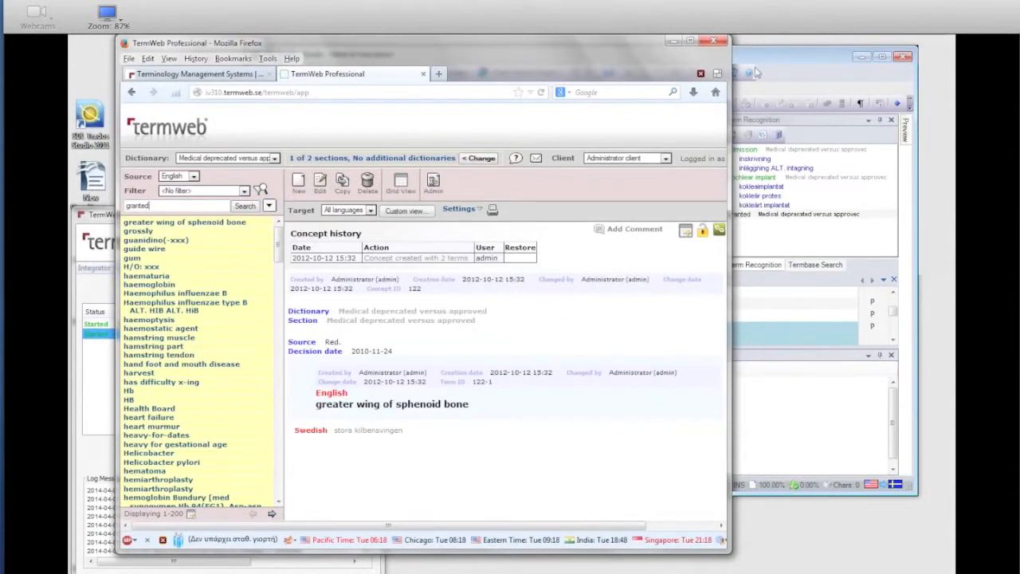
Step: Switch to TermWebIntegrator and check the latest log messages for the deletion of the concept
click(101, 220)
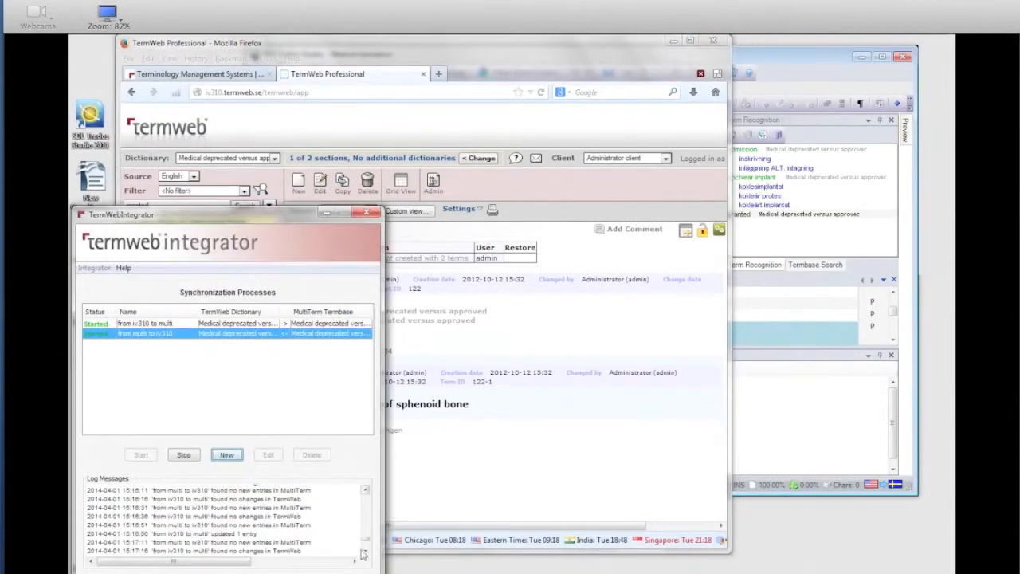
click(365, 551)
click(365, 552)
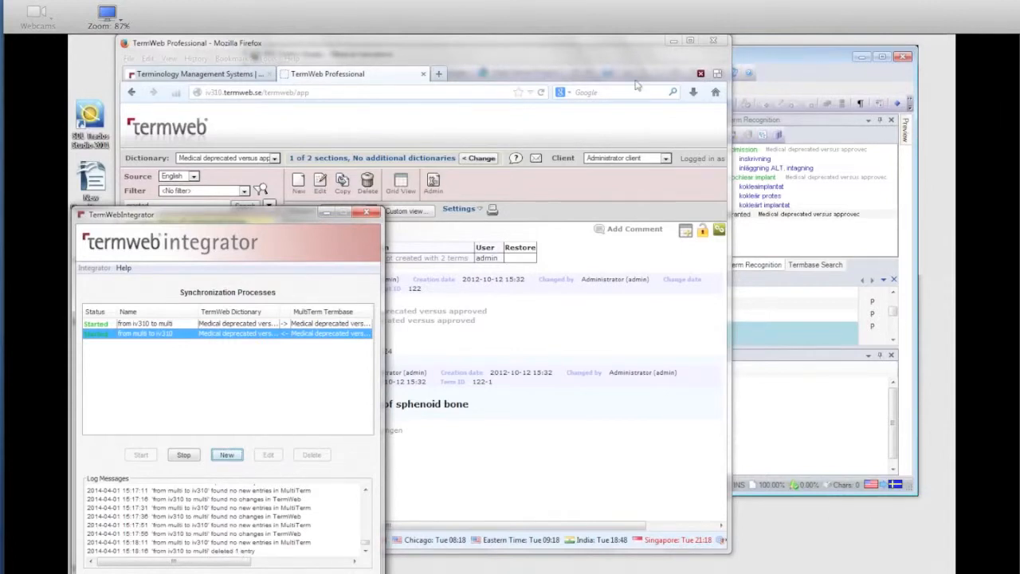
Step: Switch to SDL Trados Studio, refresh segment 5's recognized terms and close the Termbase Viewer
click(770, 54)
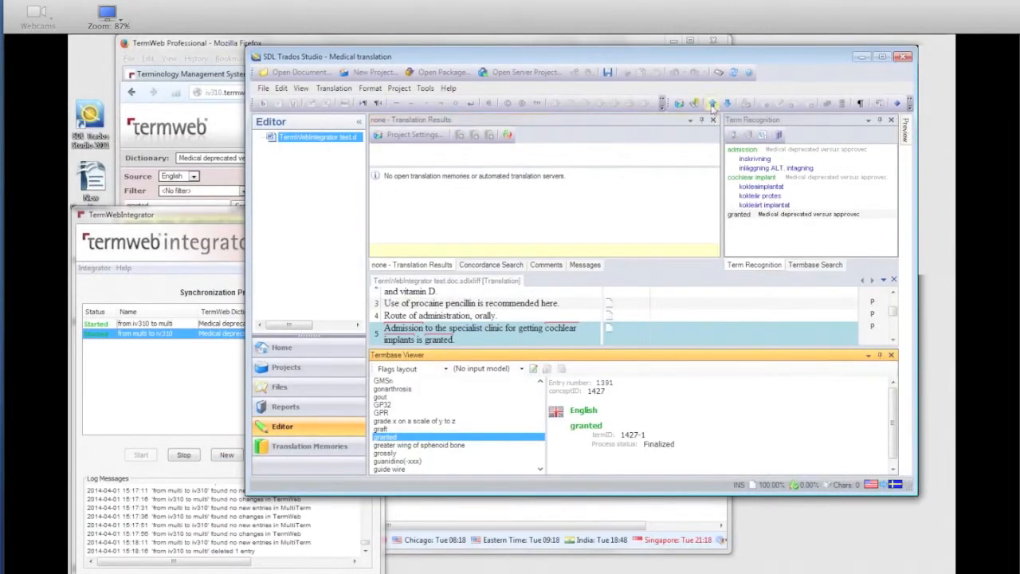
click(712, 105)
click(725, 105)
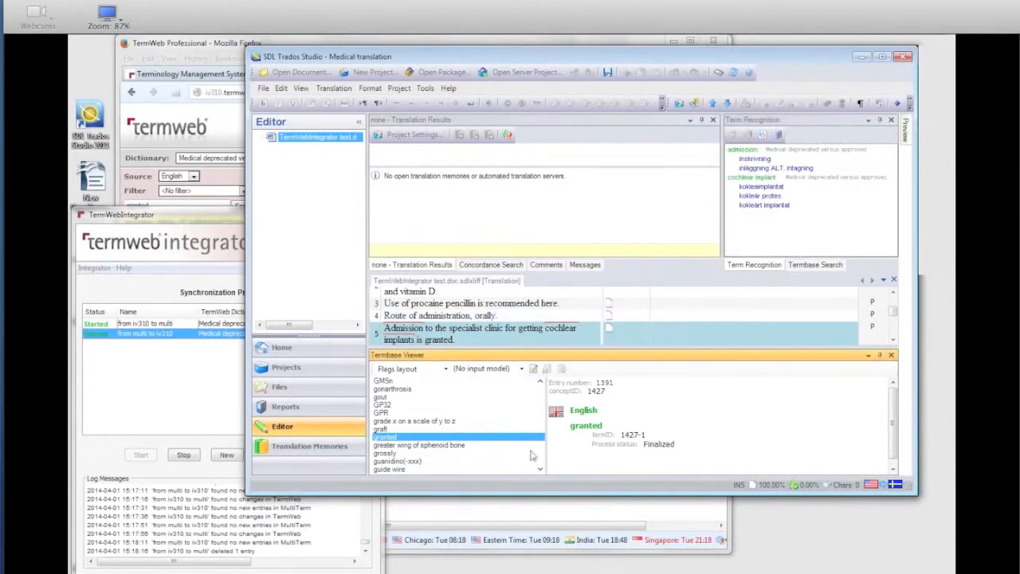
click(891, 355)
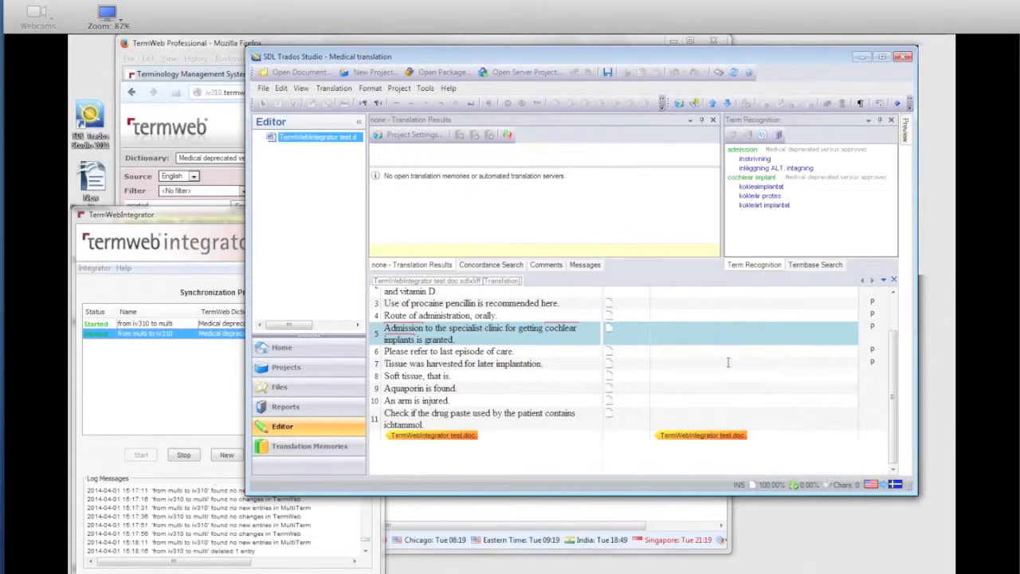
Step: Switch to the mail client, read TermWeb's notification "You have a new term suggestion!" and put the mail window away
mouse_move(195, 40)
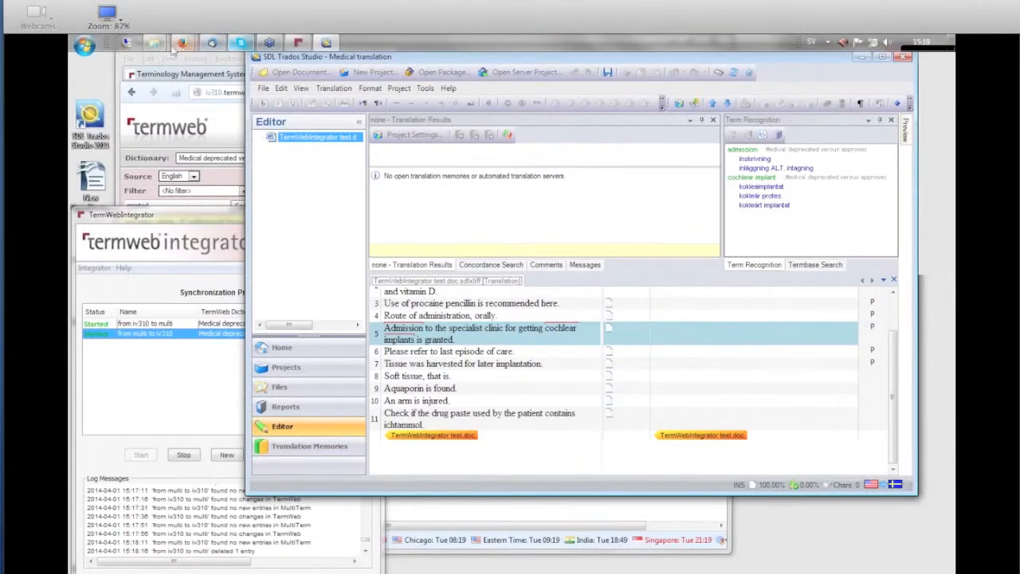
click(214, 44)
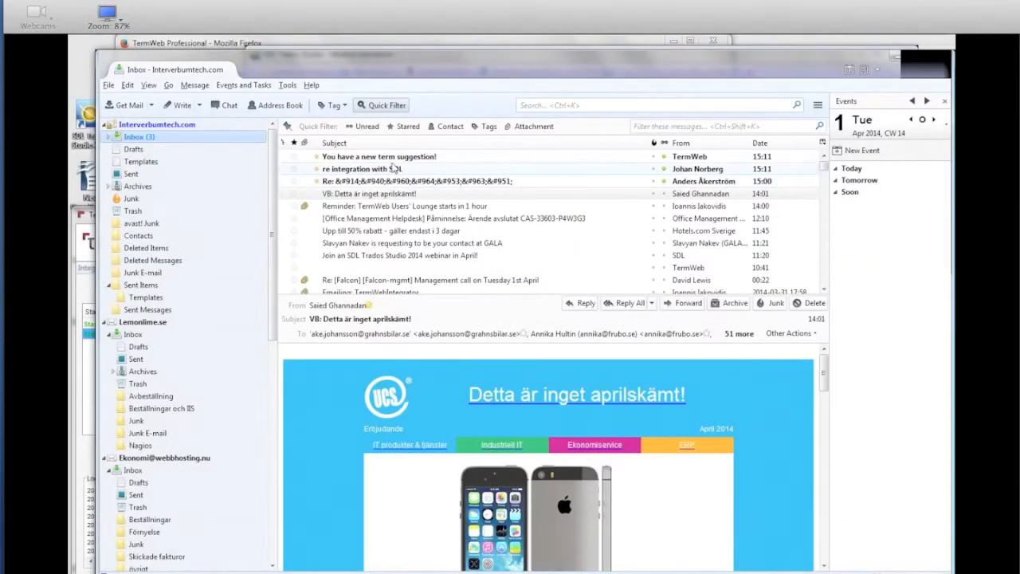
click(393, 169)
click(394, 158)
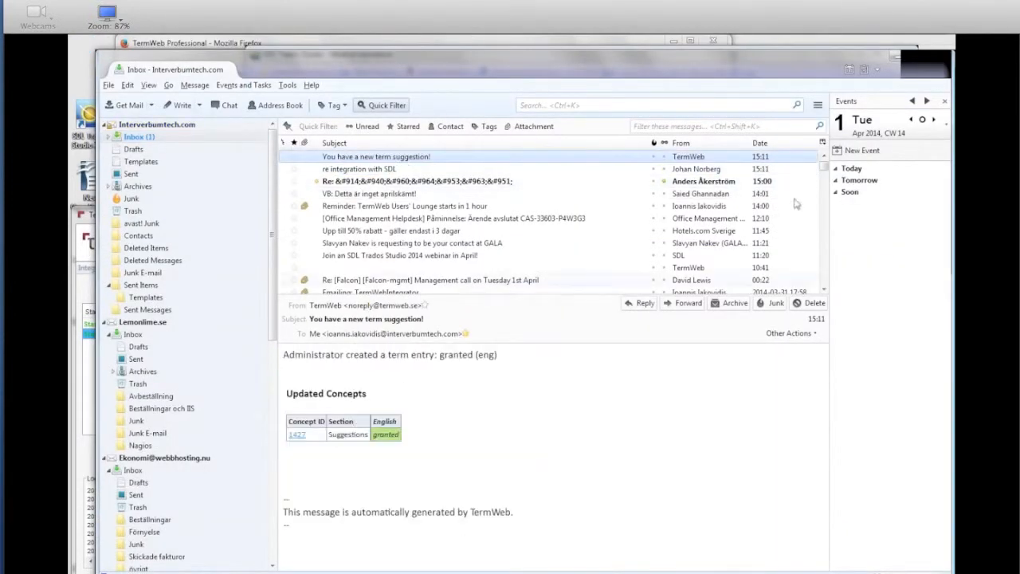
click(895, 57)
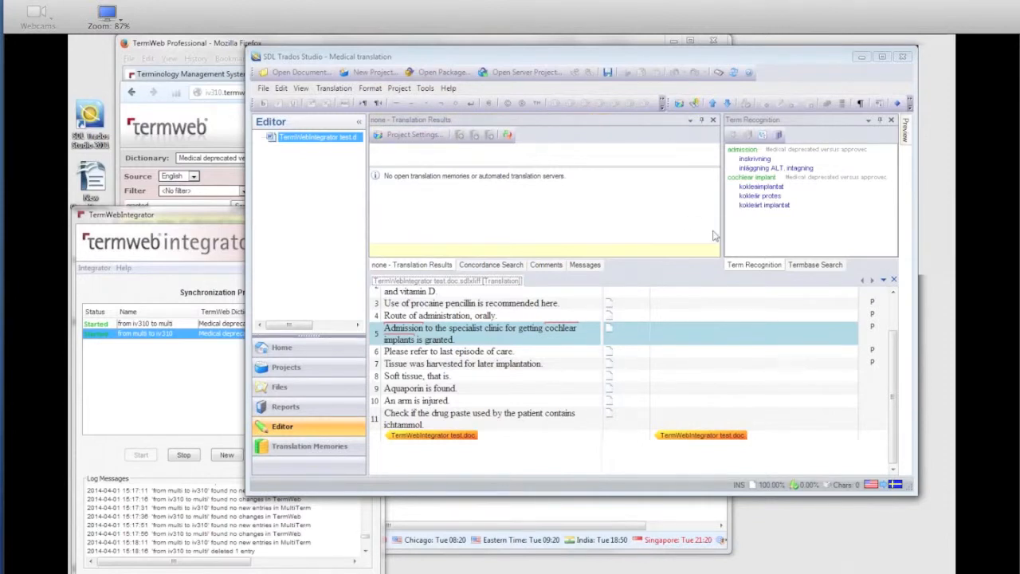
Step: Switch to TermWebIntegrator and stop the synchronization processes "from iv310 to multi" and "from multi to iv310"
click(160, 219)
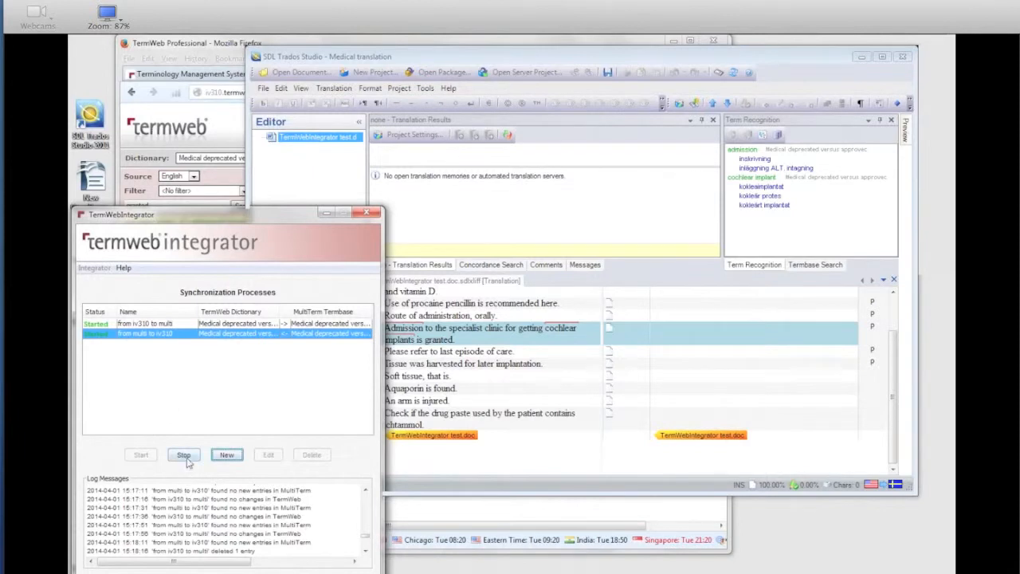
click(106, 323)
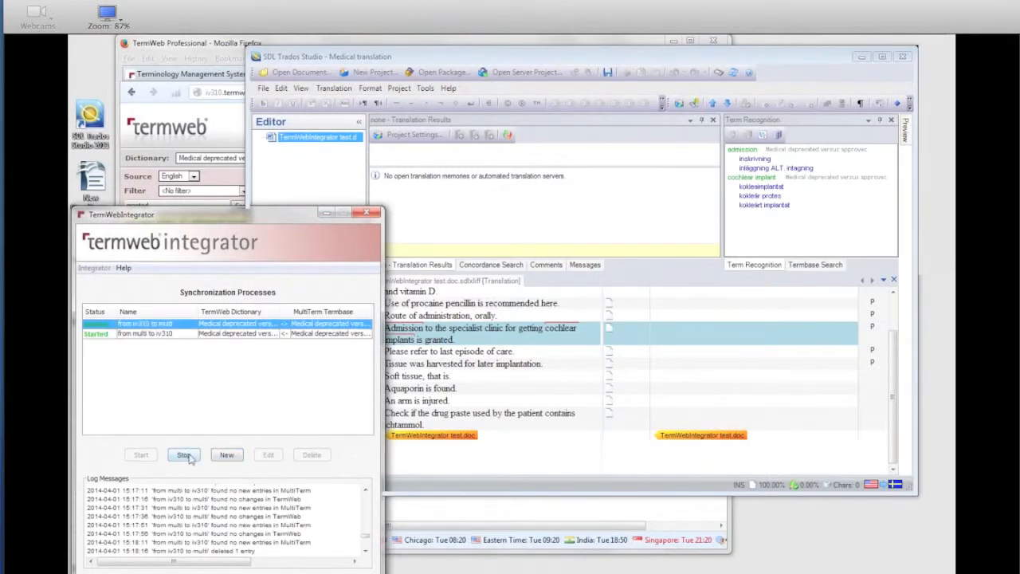
click(102, 333)
click(184, 454)
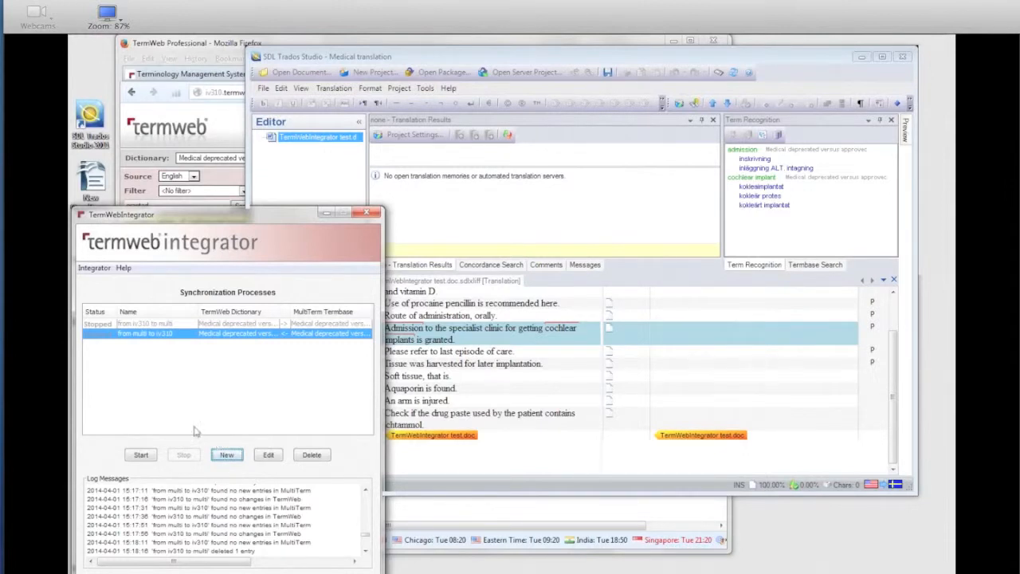
Step: Restart the "from iv310 to multi" process, check its latest log messages and stop it again
click(105, 323)
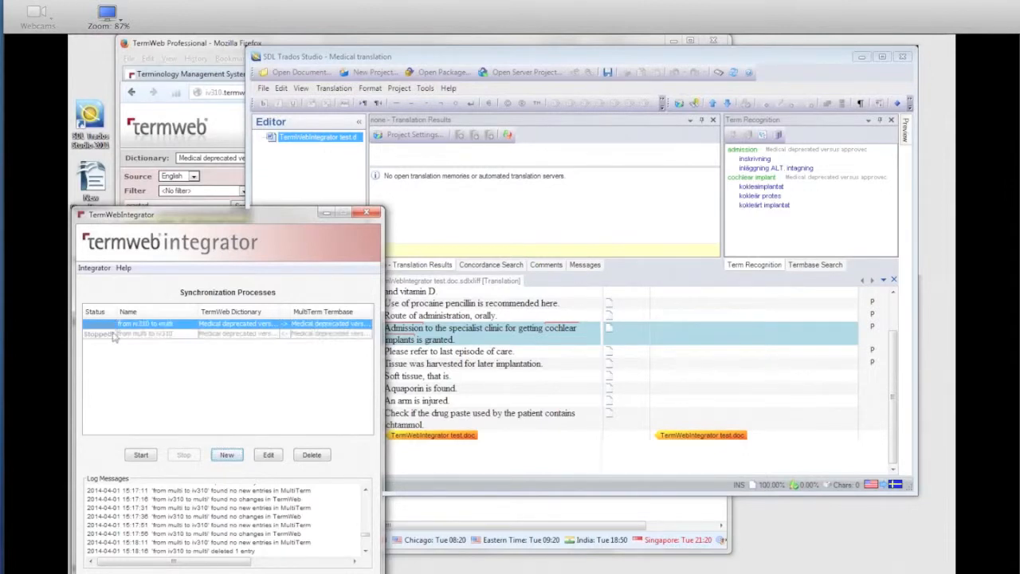
click(143, 456)
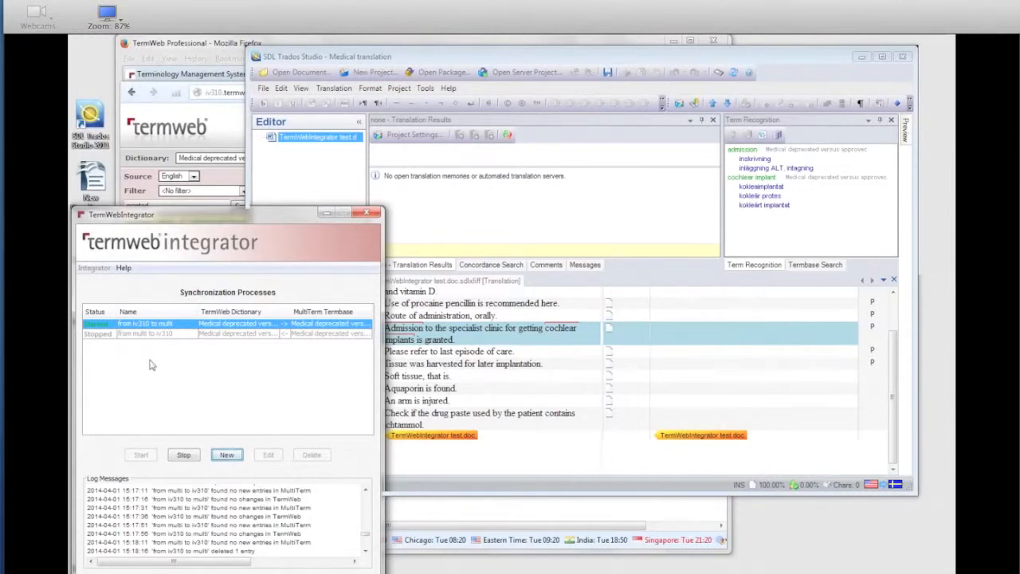
scroll(366, 538, down, 3)
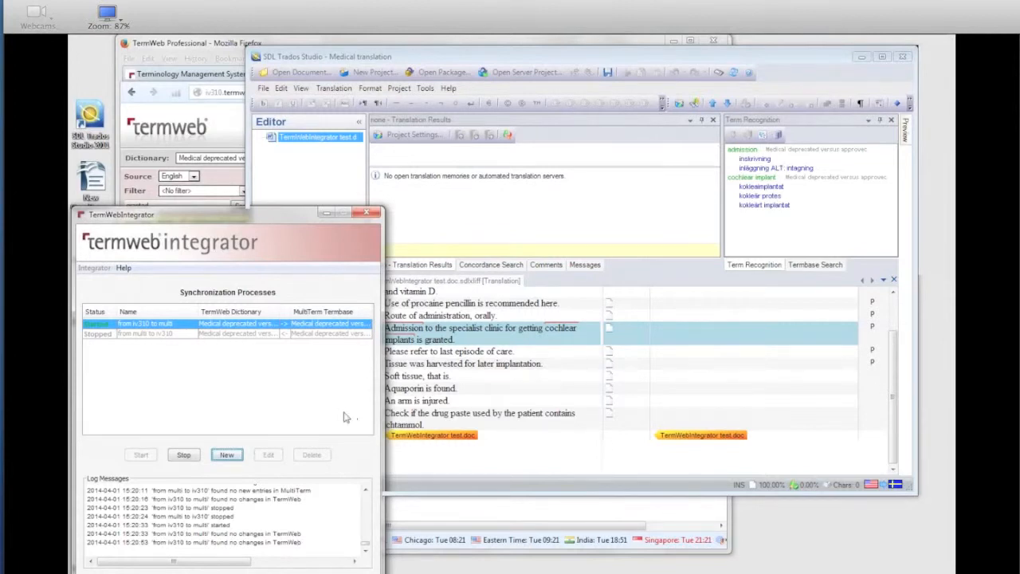
click(199, 455)
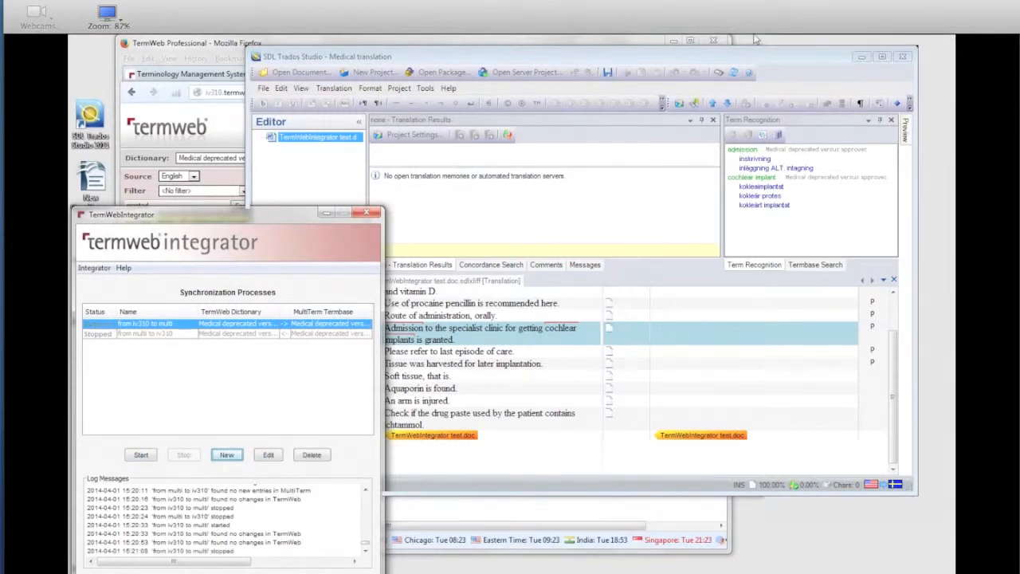